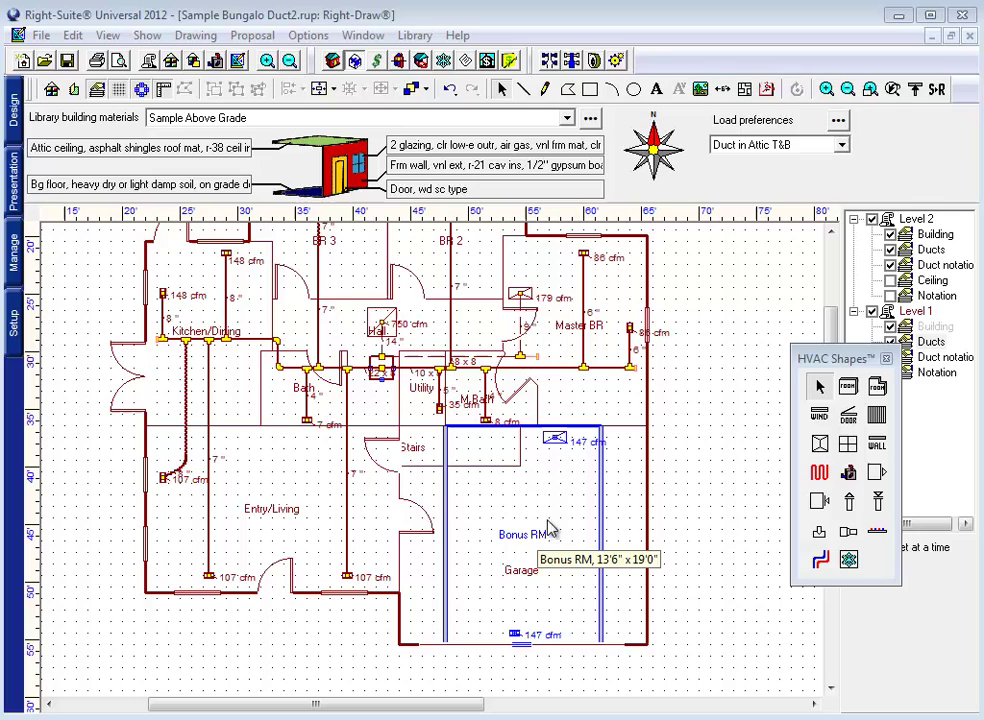
Hide the Level 2 sheet and show it again, and move the HVAC Shapes palette clear of the sheet list.
{"action": "left_click", "coordinate": [514, 633]}
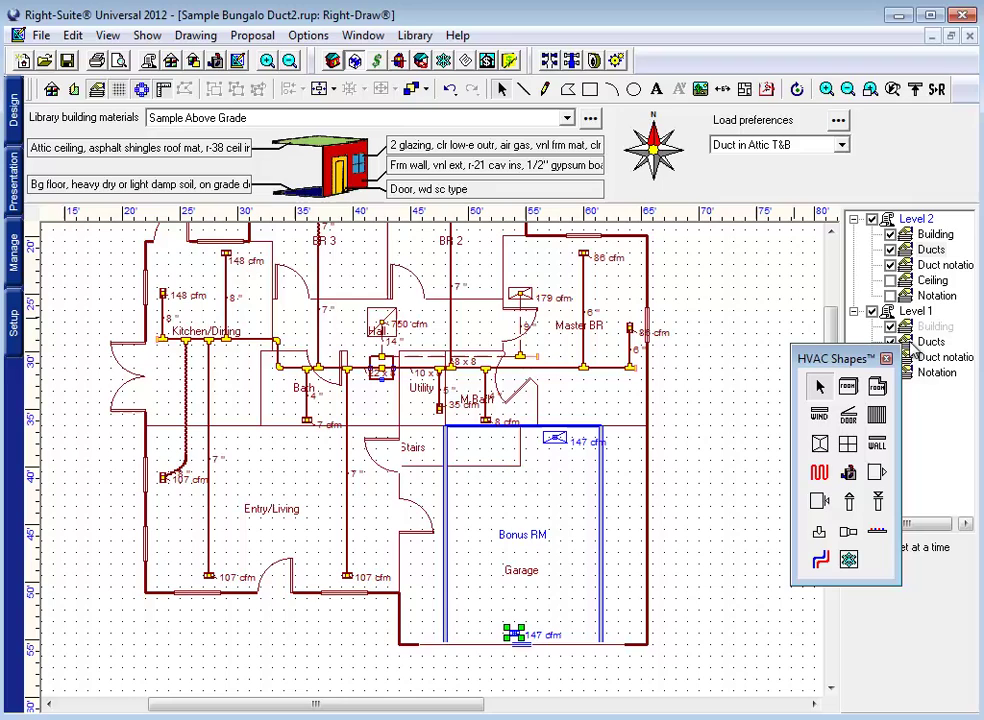
{"action": "left_click", "coordinate": [871, 218]}
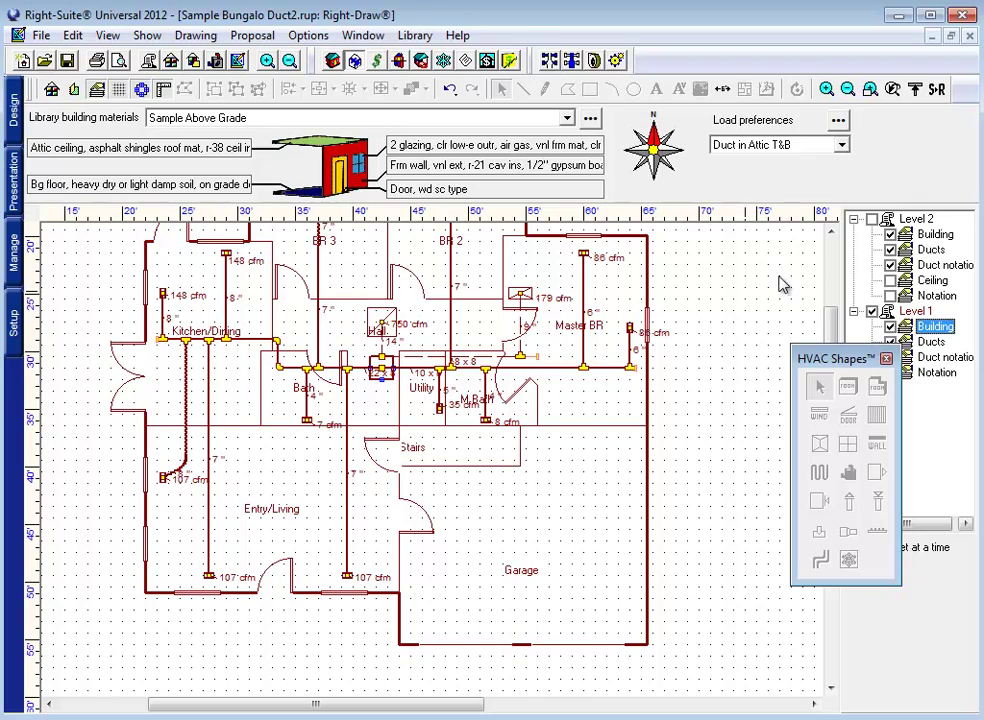
{"action": "left_click", "coordinate": [872, 219]}
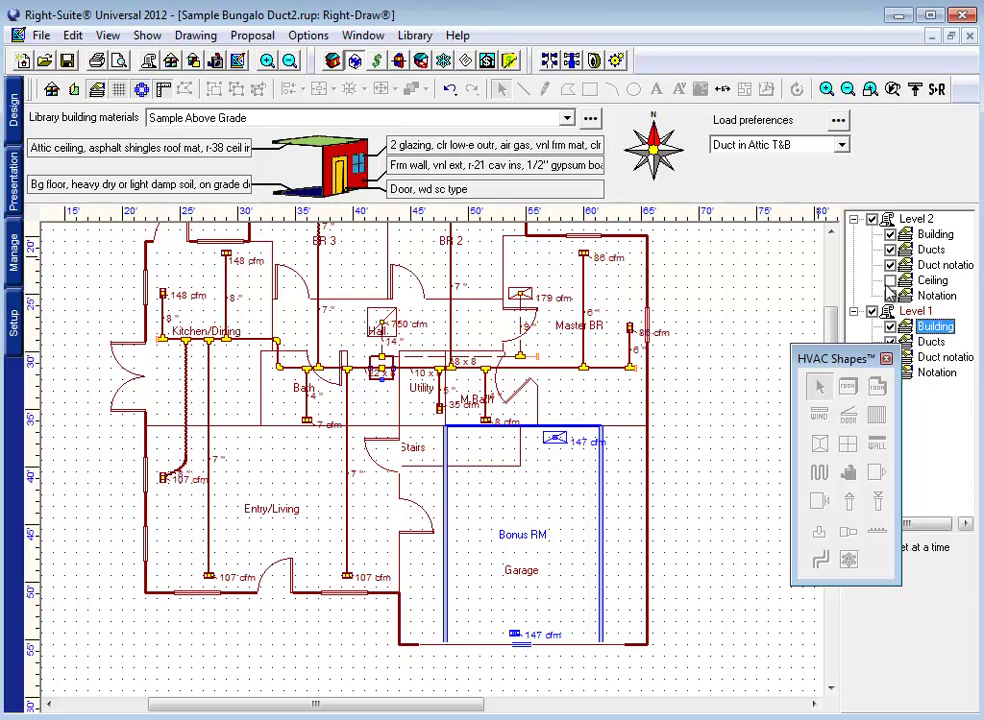
{"action": "left_click_drag", "start_coordinate": [880, 350], "coordinate": [827, 362]}
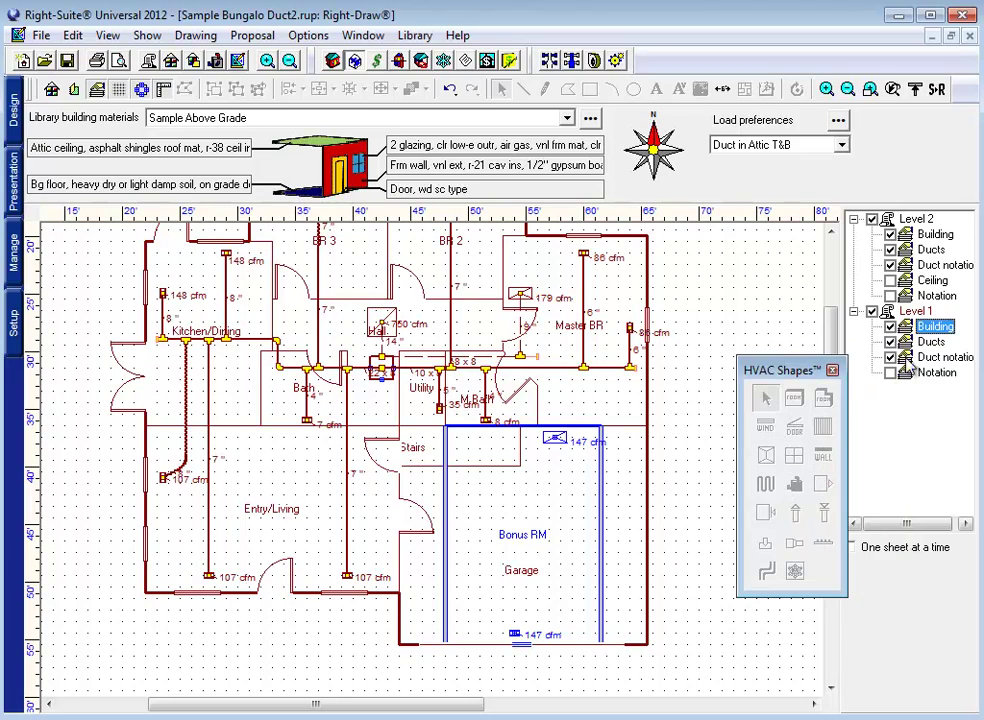
Try a short supply duct from the main trunk beside the M.Bath on the Level 2 Ducts layer, and delete it.
{"action": "left_click", "coordinate": [932, 342]}
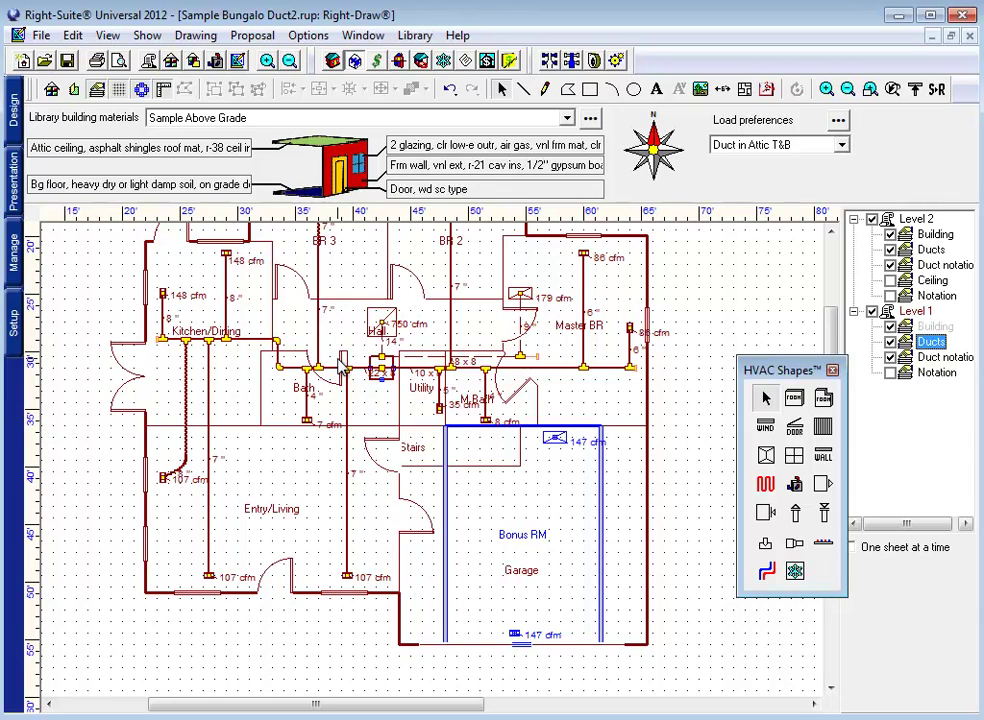
{"action": "left_click", "coordinate": [929, 250]}
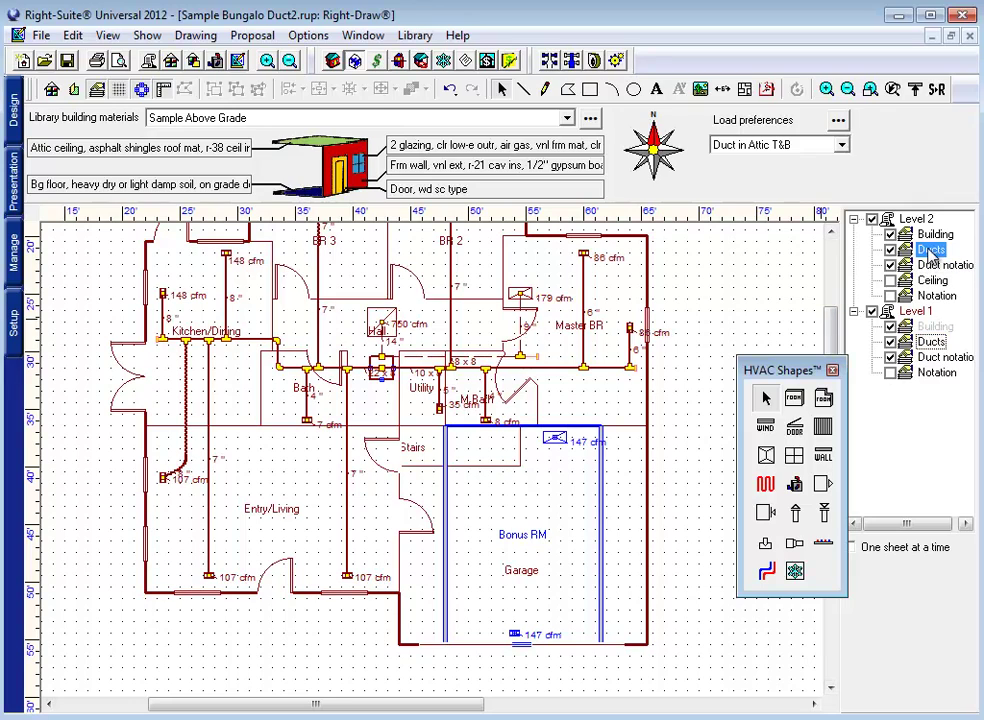
{"action": "left_click", "coordinate": [795, 512]}
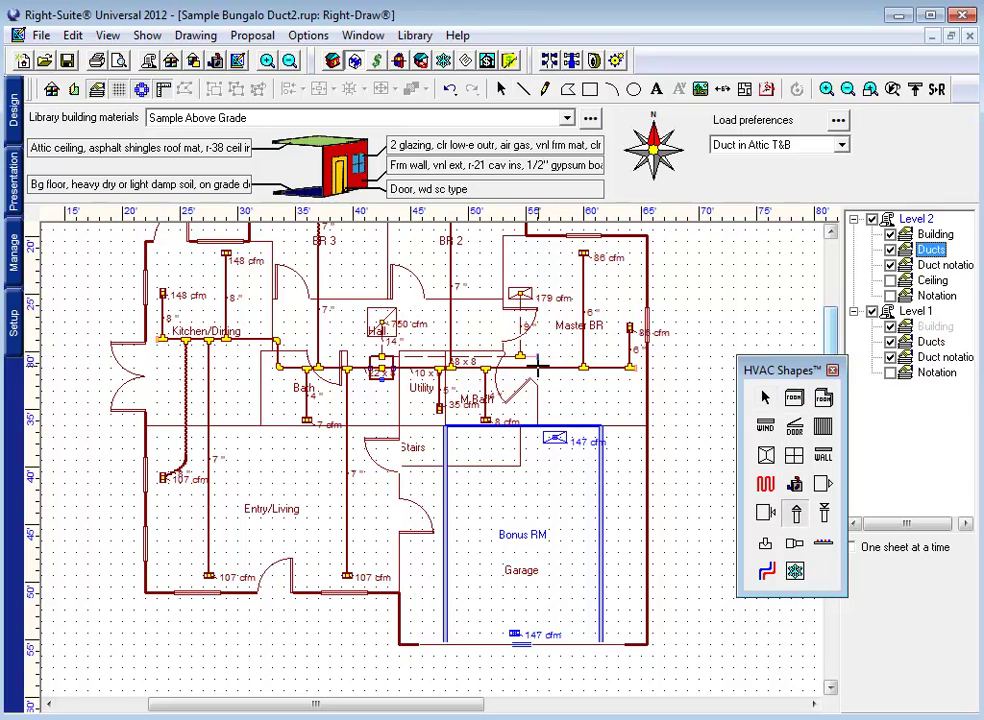
{"action": "left_click_drag", "start_coordinate": [539, 366], "coordinate": [526, 414]}
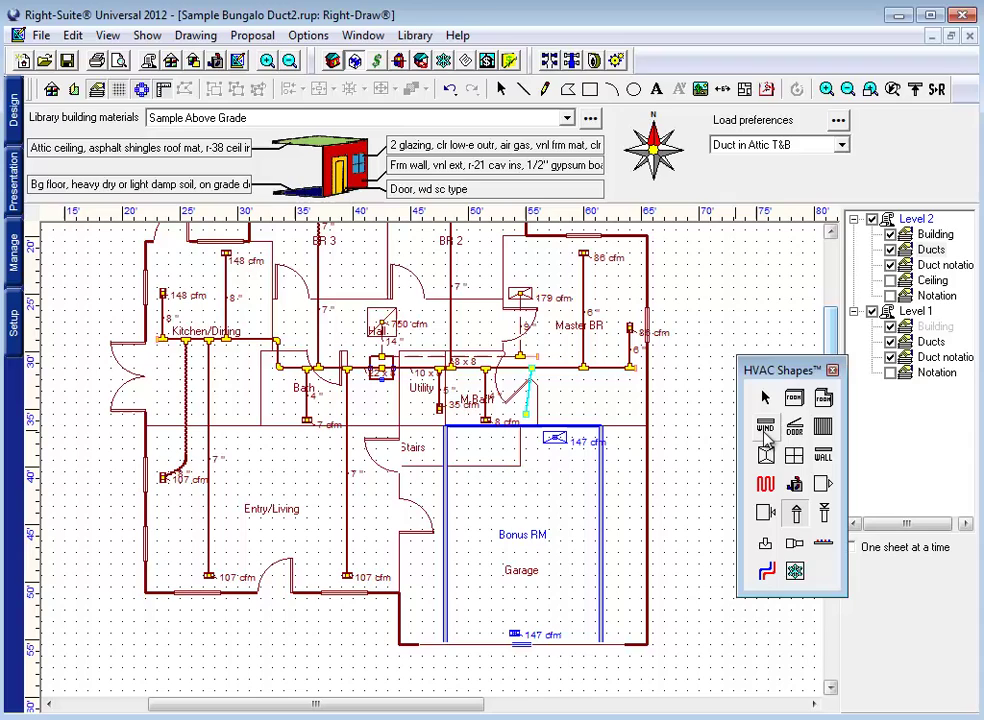
{"action": "left_click", "coordinate": [765, 398]}
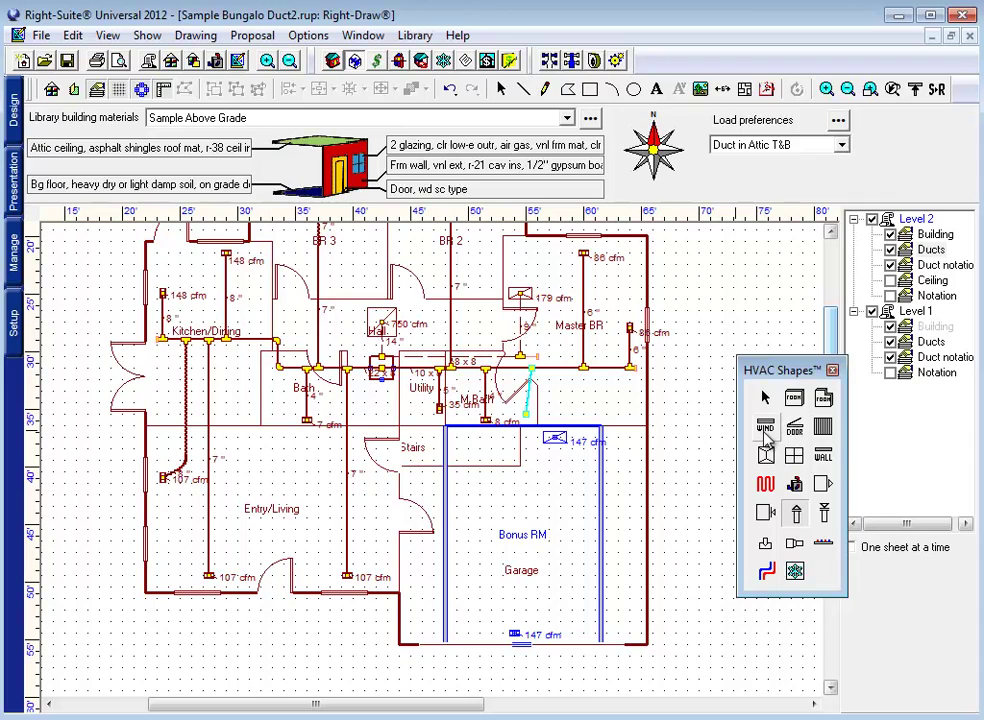
{"action": "left_click", "coordinate": [528, 410]}
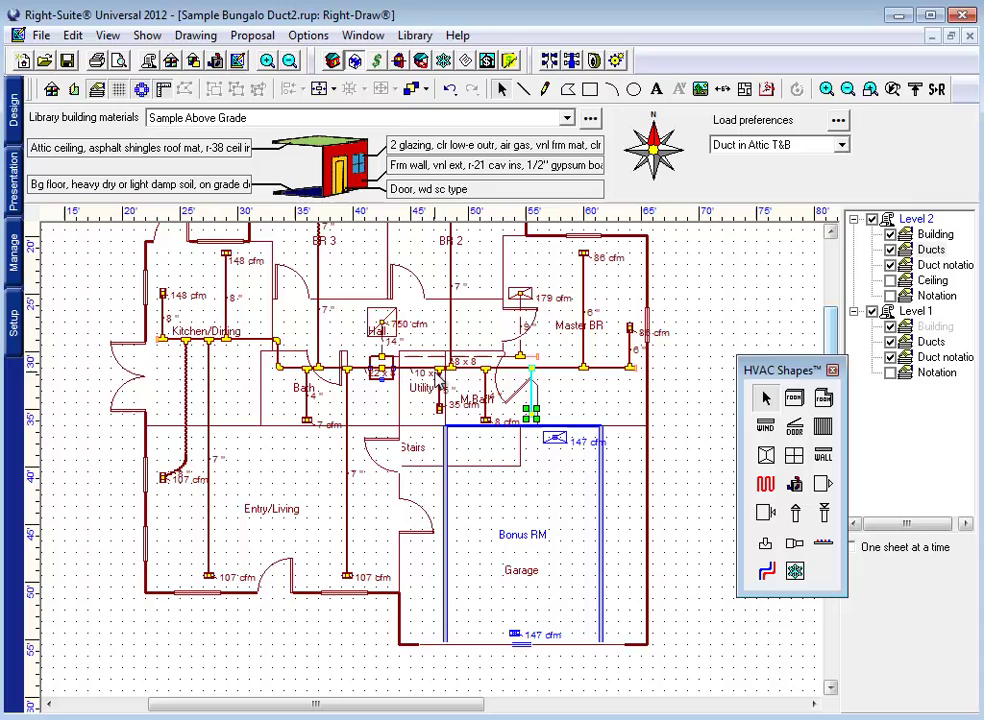
{"action": "left_click", "coordinate": [532, 398]}
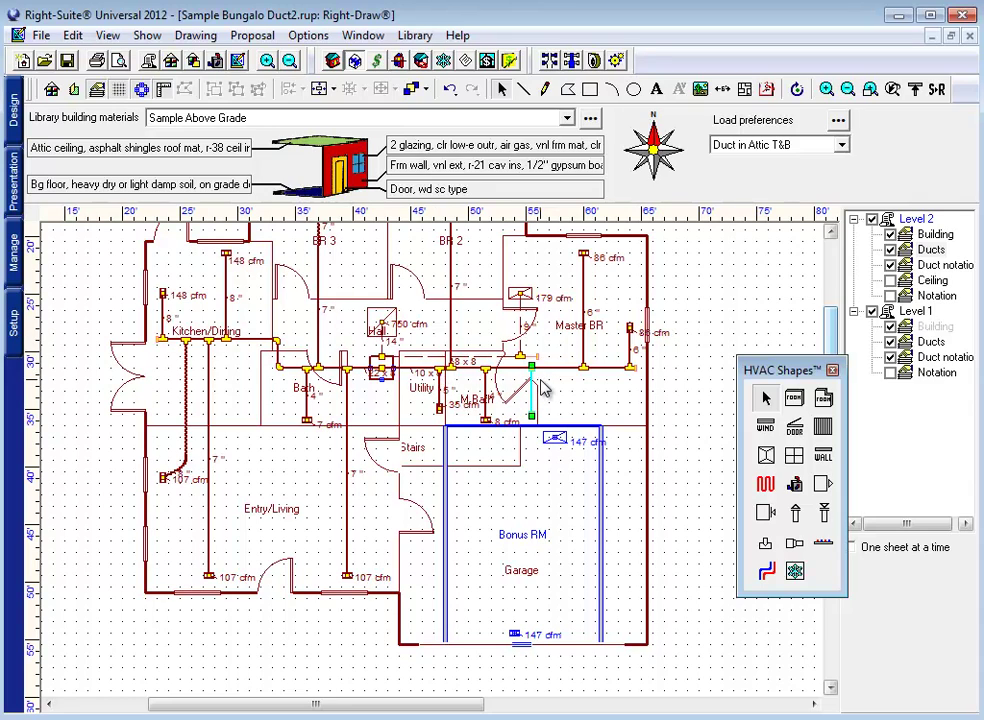
{"action": "key", "text": "Delete"}
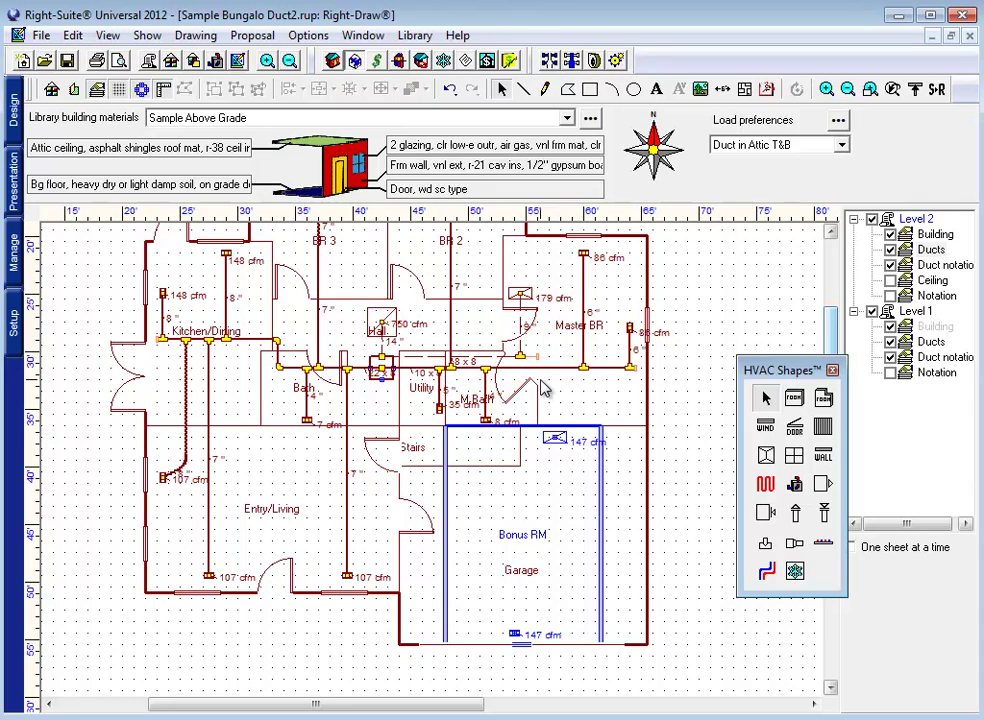
On the Level 1 Ducts layer, draw a supply duct about 4'6" long from the trunk to just short of the Bonus RM wall.
{"action": "left_click", "coordinate": [935, 343]}
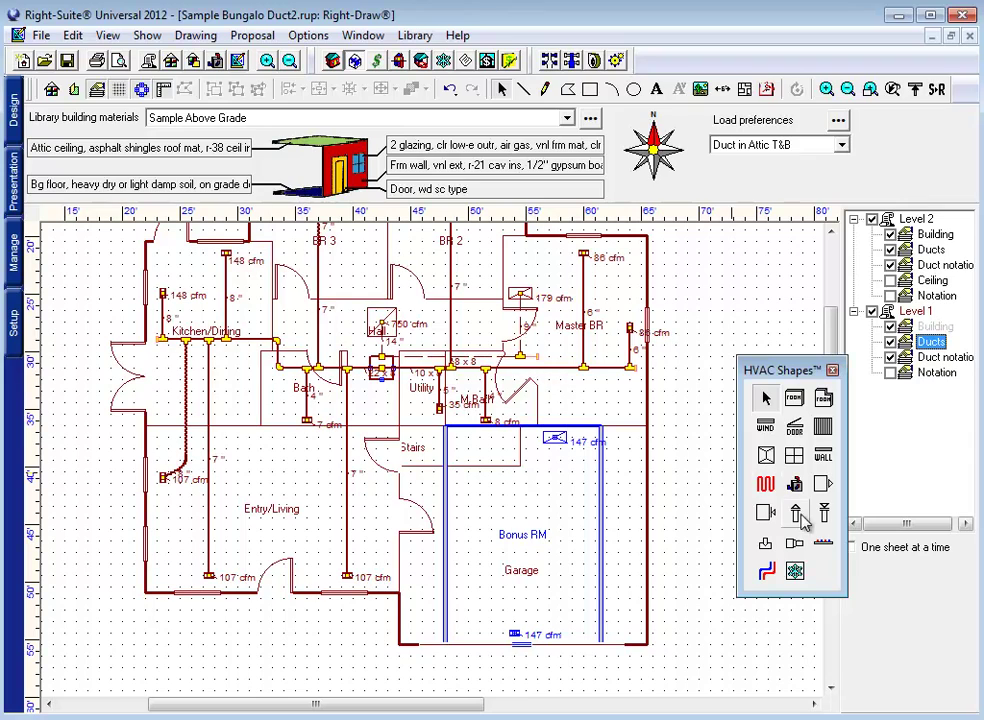
{"action": "left_click_drag", "start_coordinate": [534, 367], "coordinate": [533, 422]}
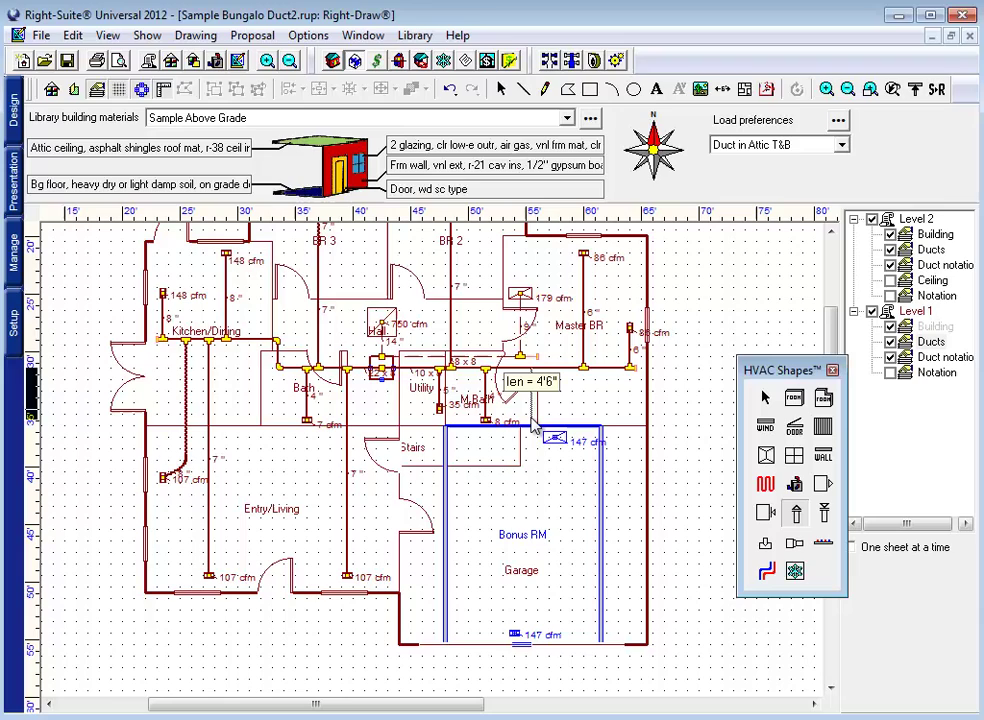
{"action": "left_click_drag", "start_coordinate": [535, 428], "coordinate": [533, 422]}
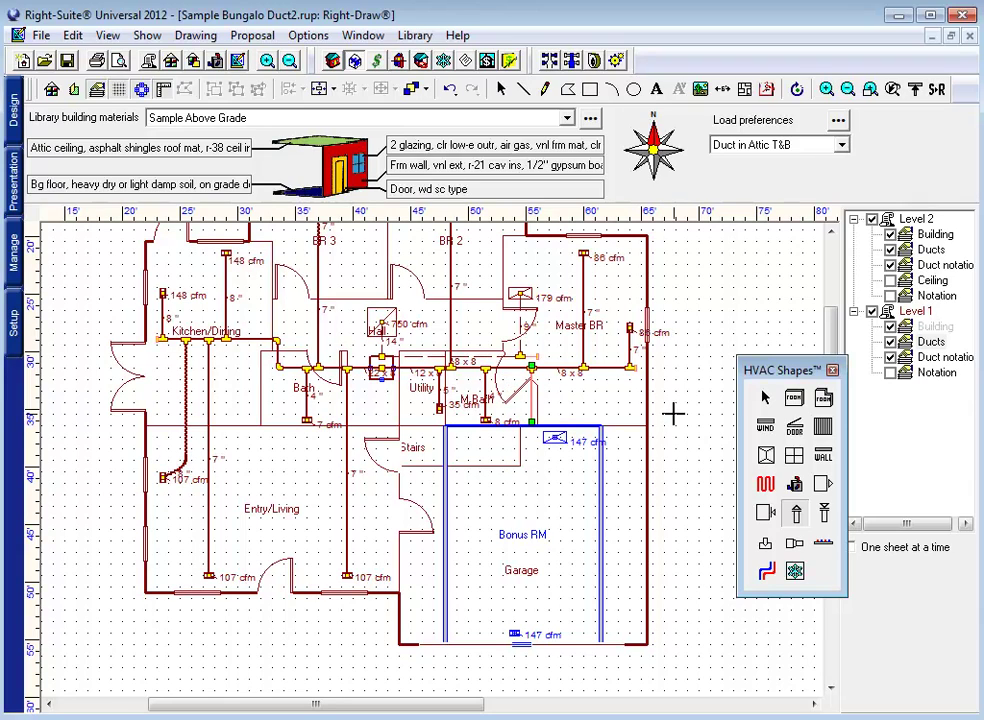
{"action": "left_click", "coordinate": [766, 398]}
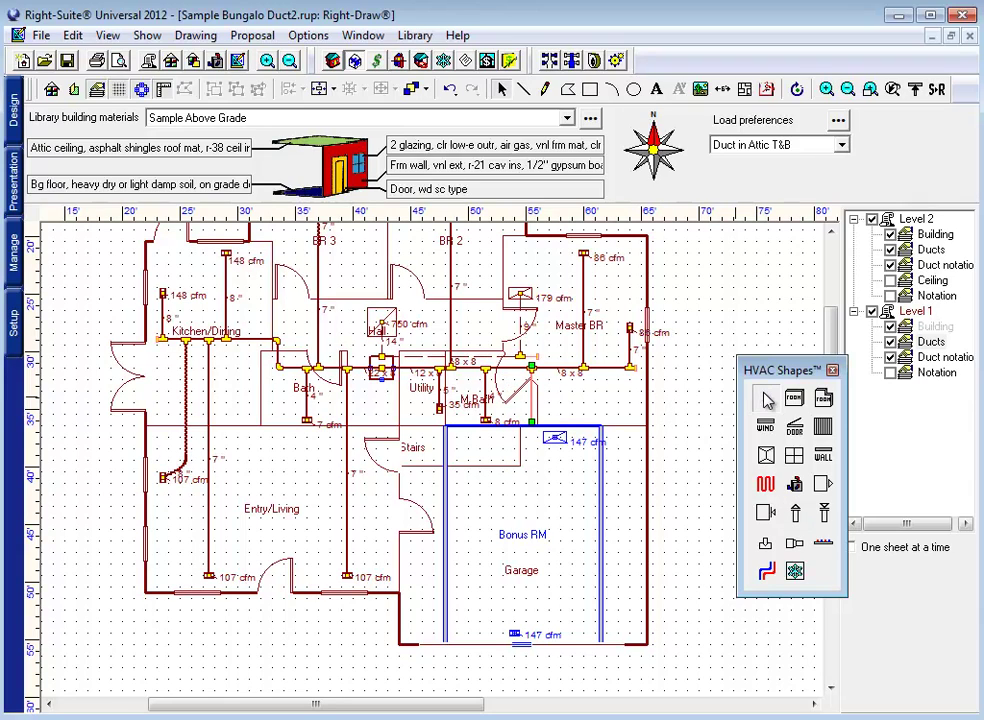
Make the fitting at the open end of the new Level 1 branch duct a riser.
{"action": "left_click", "coordinate": [268, 61]}
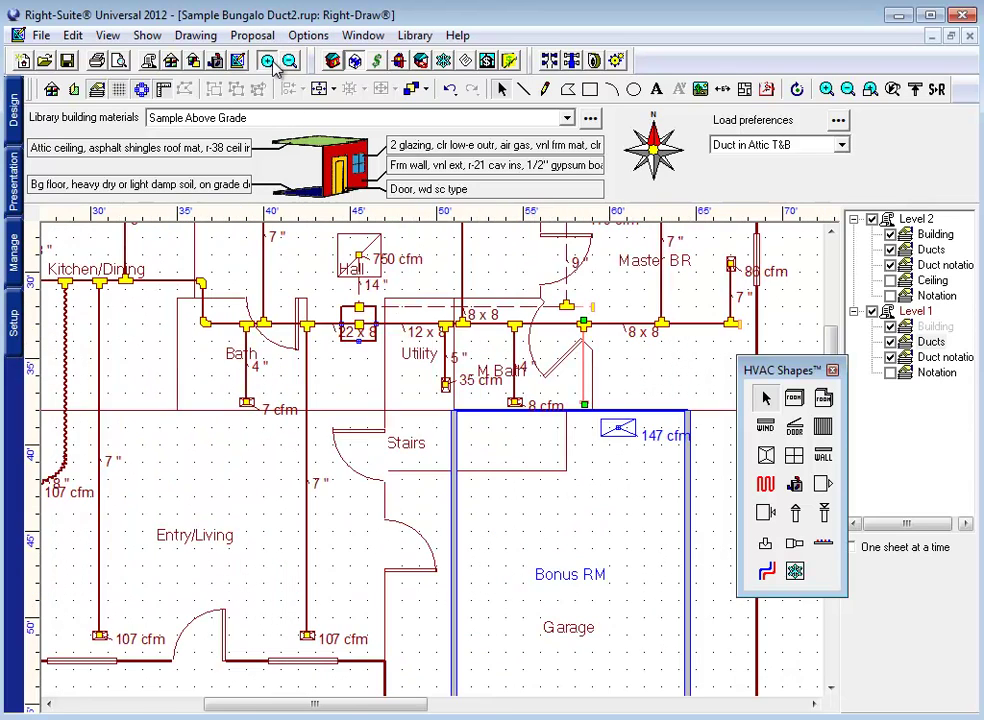
{"action": "left_click", "coordinate": [268, 61]}
{"action": "left_click", "coordinate": [630, 384]}
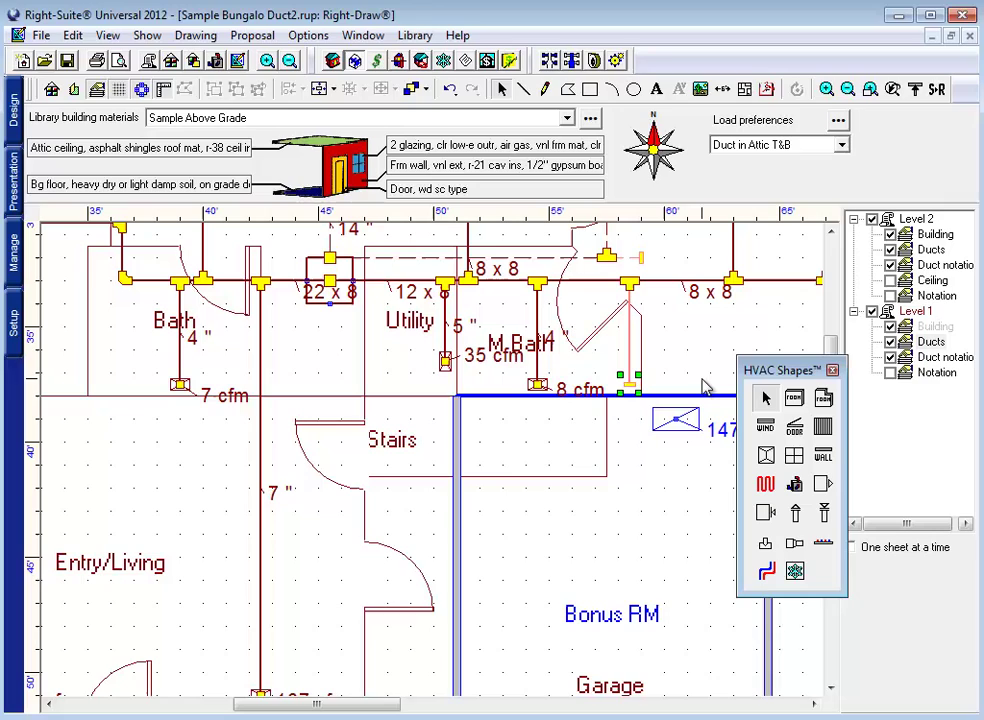
{"action": "left_click", "coordinate": [538, 386]}
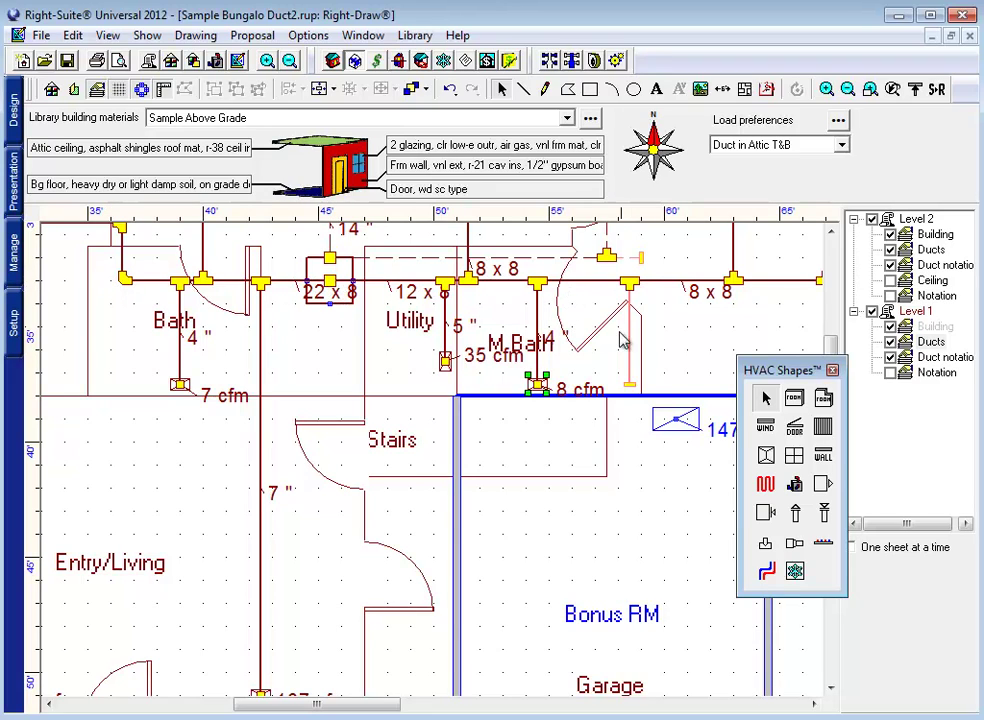
{"action": "left_click", "coordinate": [630, 388]}
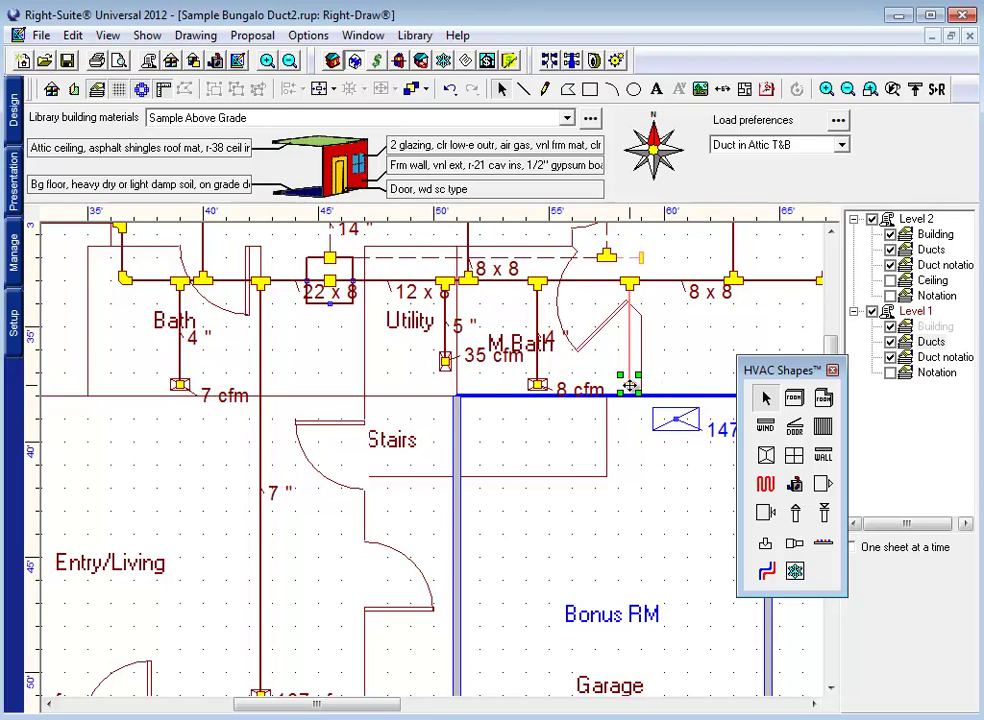
{"action": "double_click", "coordinate": [630, 386]}
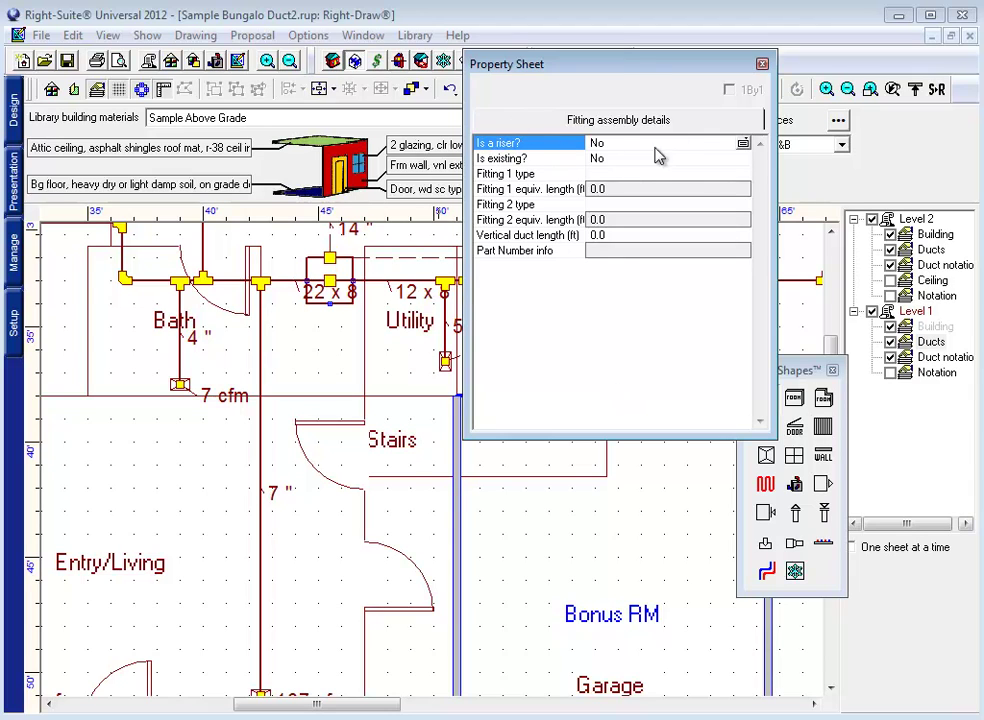
{"action": "left_click_drag", "start_coordinate": [637, 72], "coordinate": [370, 57]}
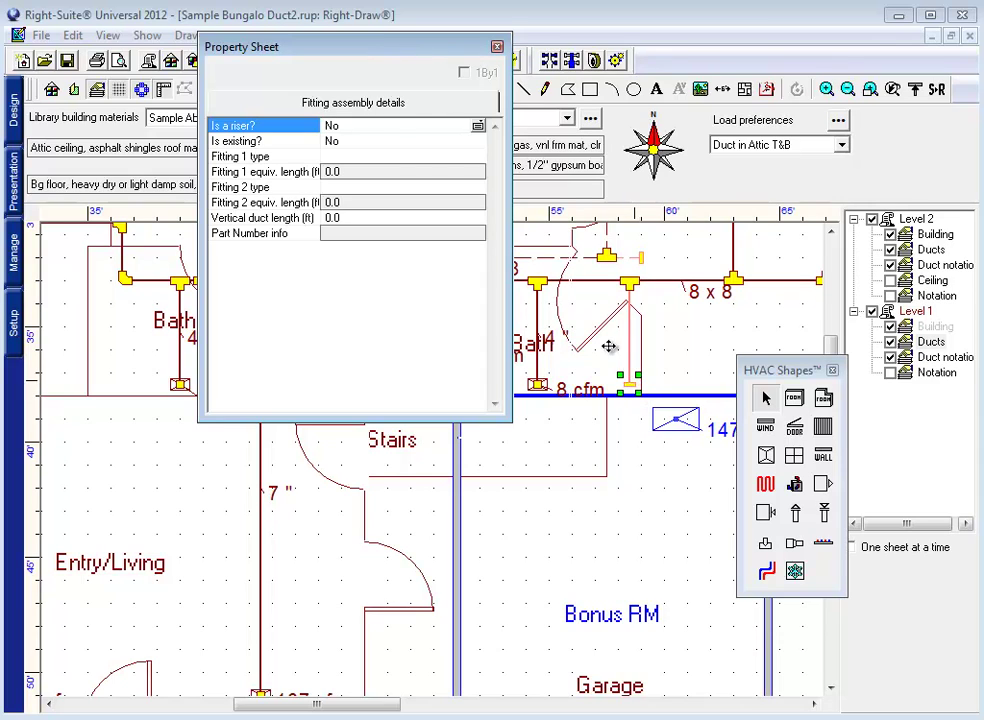
{"action": "left_click", "coordinate": [355, 130]}
{"action": "left_click", "coordinate": [340, 158]}
Set the riser's vertical duct length to 11 ft and check its starting and ending sheets.
{"action": "left_click", "coordinate": [236, 143]}
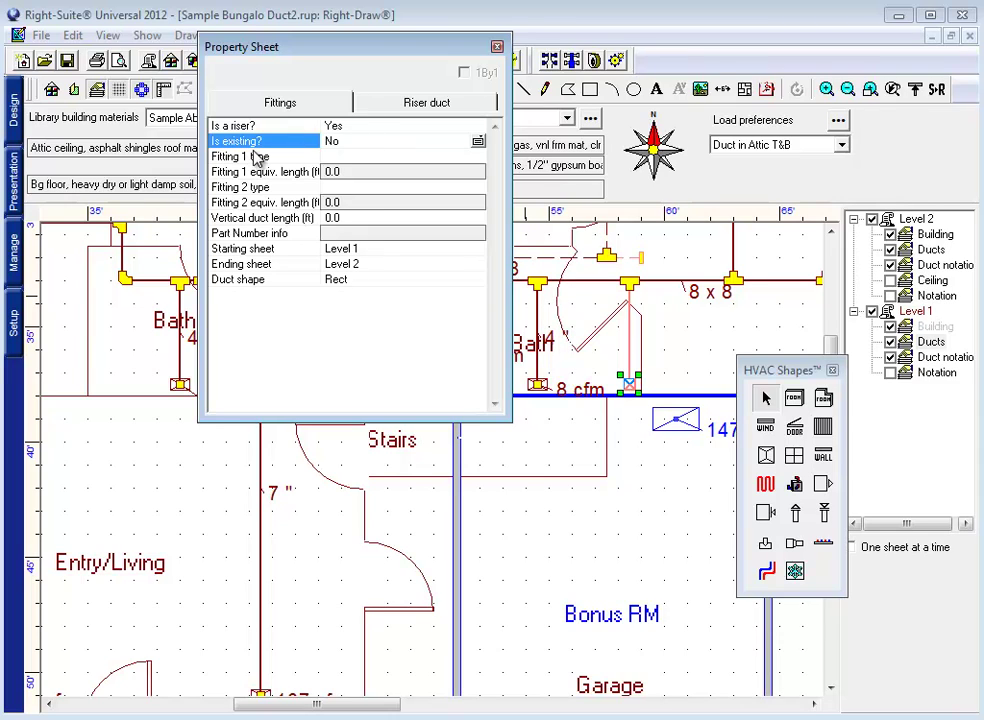
{"action": "left_click", "coordinate": [265, 220]}
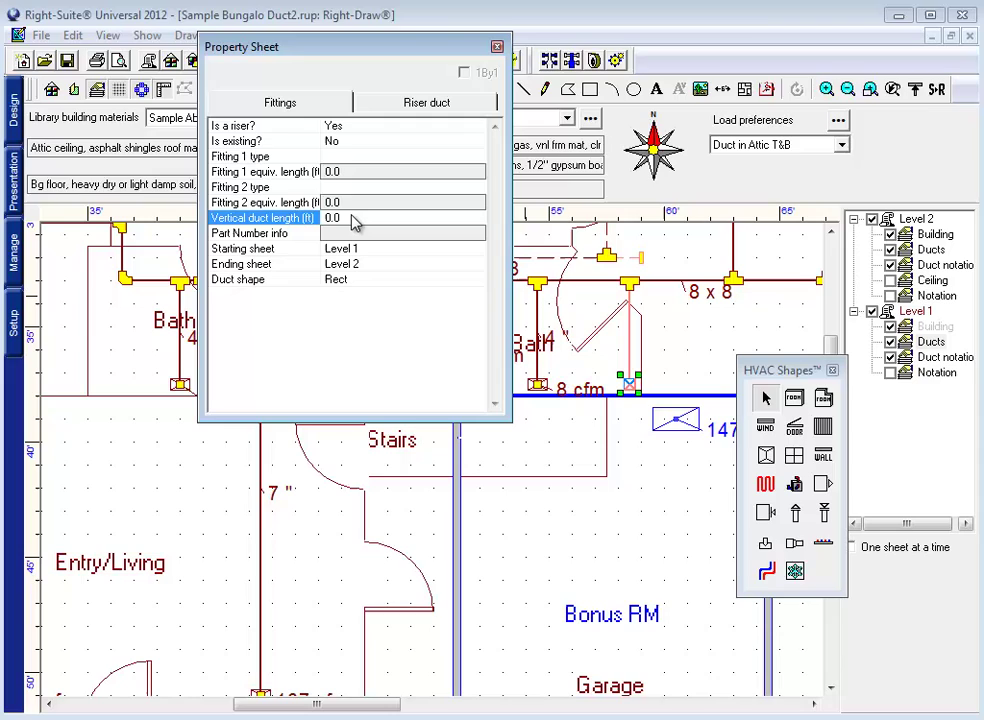
{"action": "left_click", "coordinate": [352, 217]}
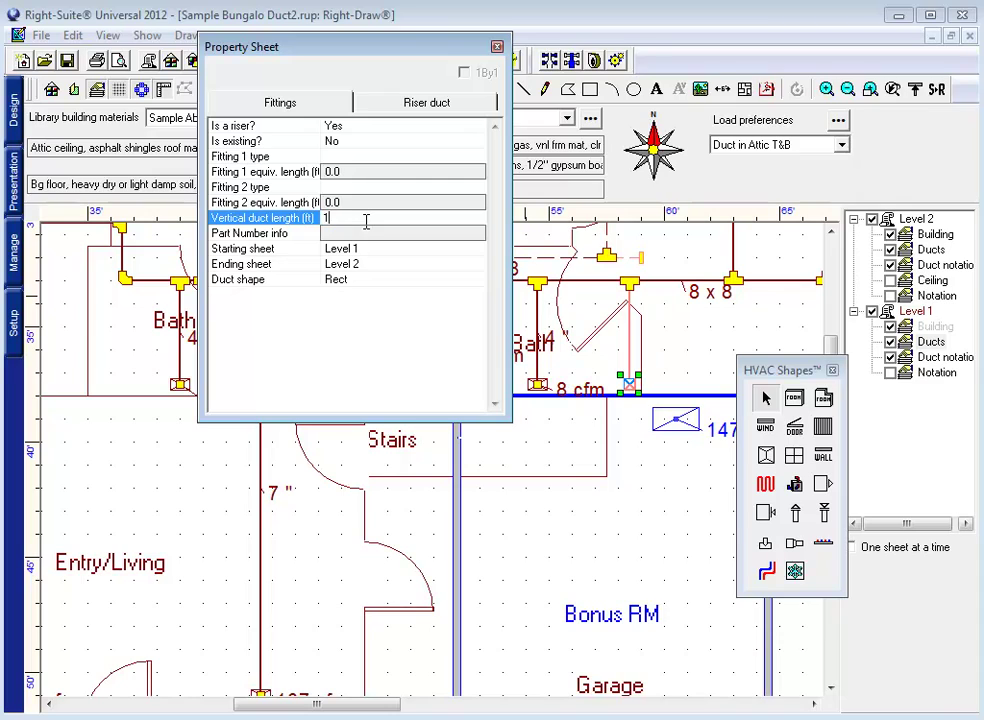
{"action": "left_click", "coordinate": [279, 248]}
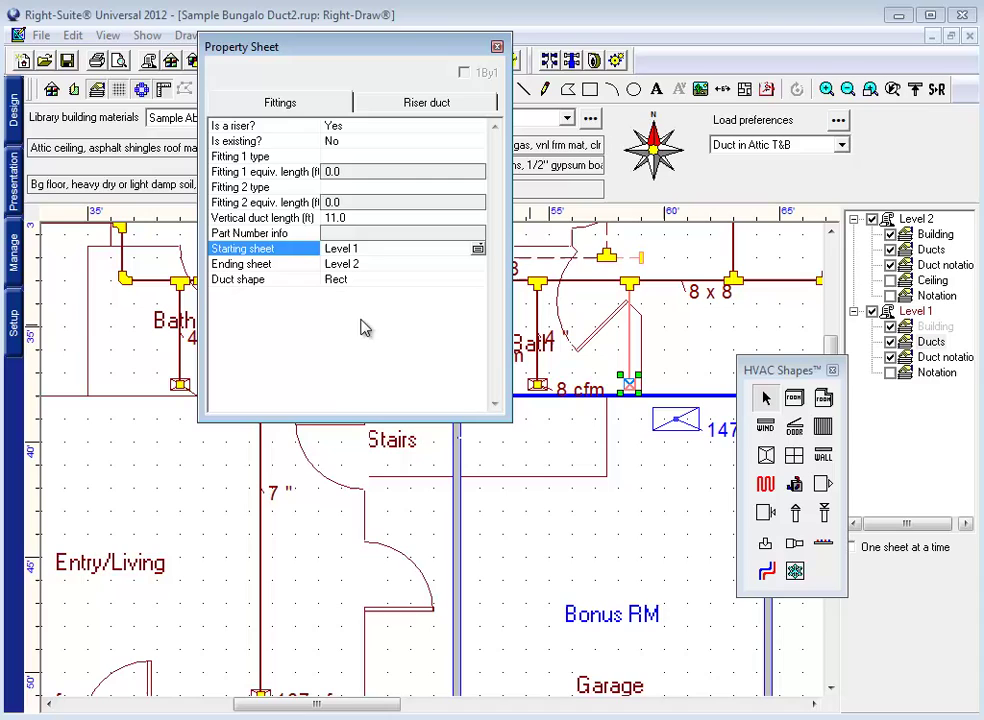
{"action": "left_click", "coordinate": [272, 266]}
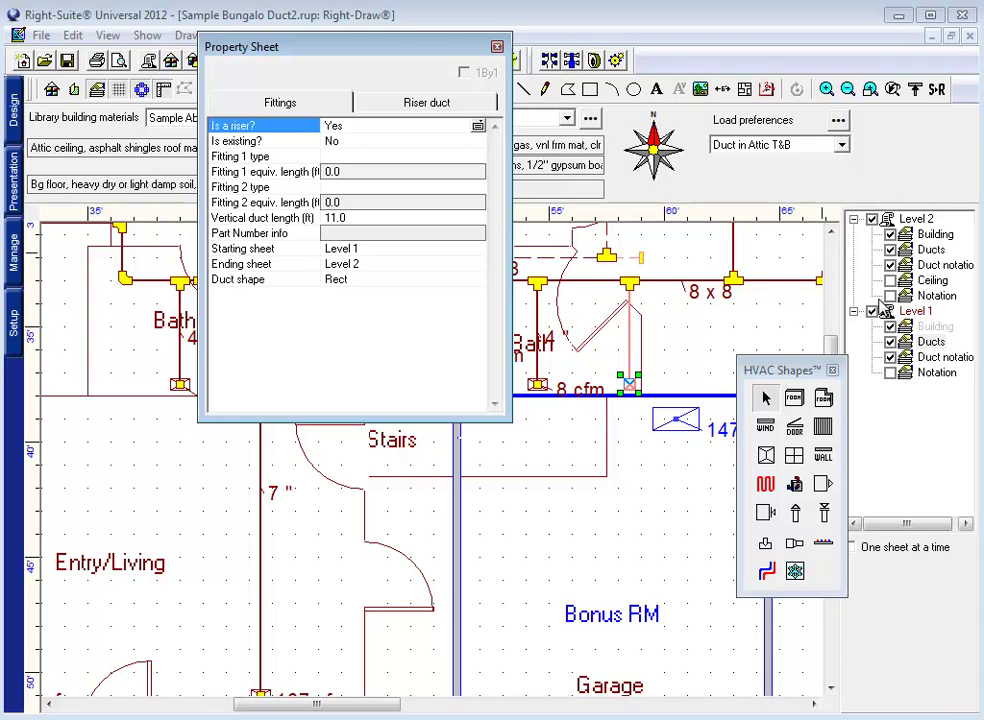
Make the Level 2 Ducts layer active, hide the Level 1 sheet and close the riser's properties.
{"action": "left_click", "coordinate": [932, 252]}
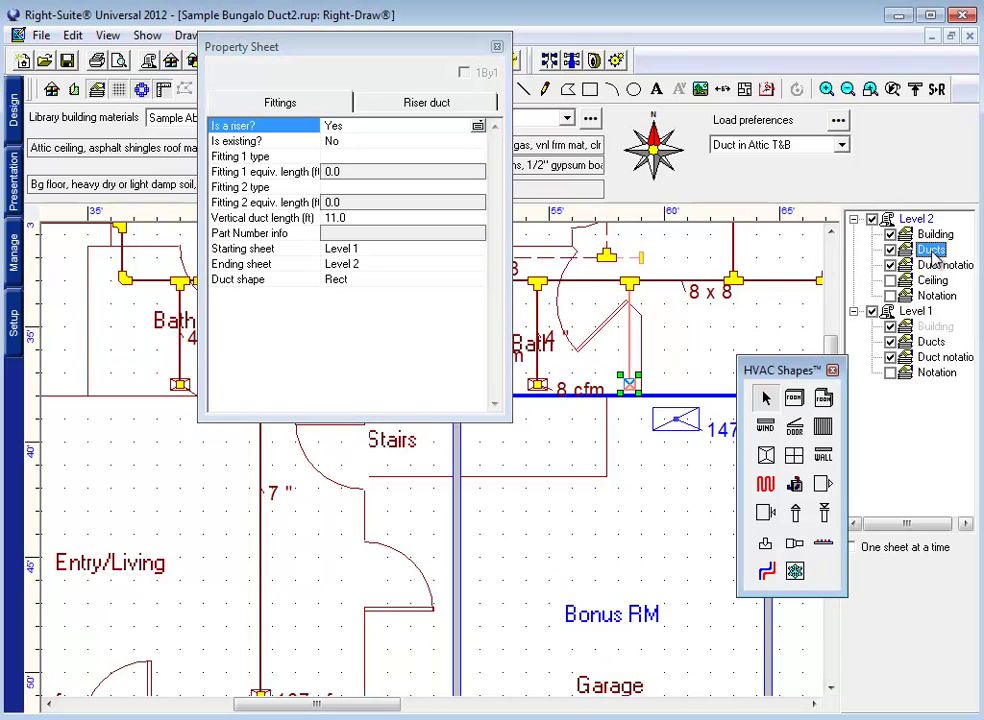
{"action": "left_click", "coordinate": [872, 311]}
{"action": "left_click", "coordinate": [496, 46]}
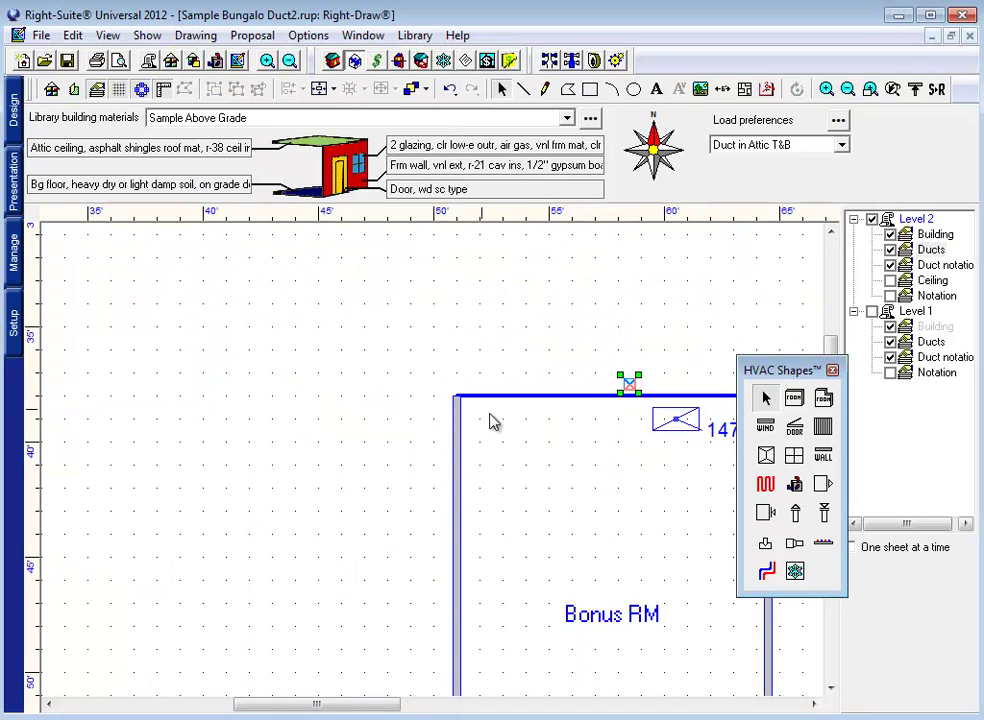
Draw a supply duct about 18'7" long on Level 2 from the riser to the supply register by the Bonus RM's window.
{"action": "mouse_move", "coordinate": [490, 419]}
{"action": "middle_mouse_down"}
{"action": "mouse_move", "coordinate": [559, 435]}
{"action": "mouse_move", "coordinate": [514, 390]}
{"action": "middle_mouse_up"}
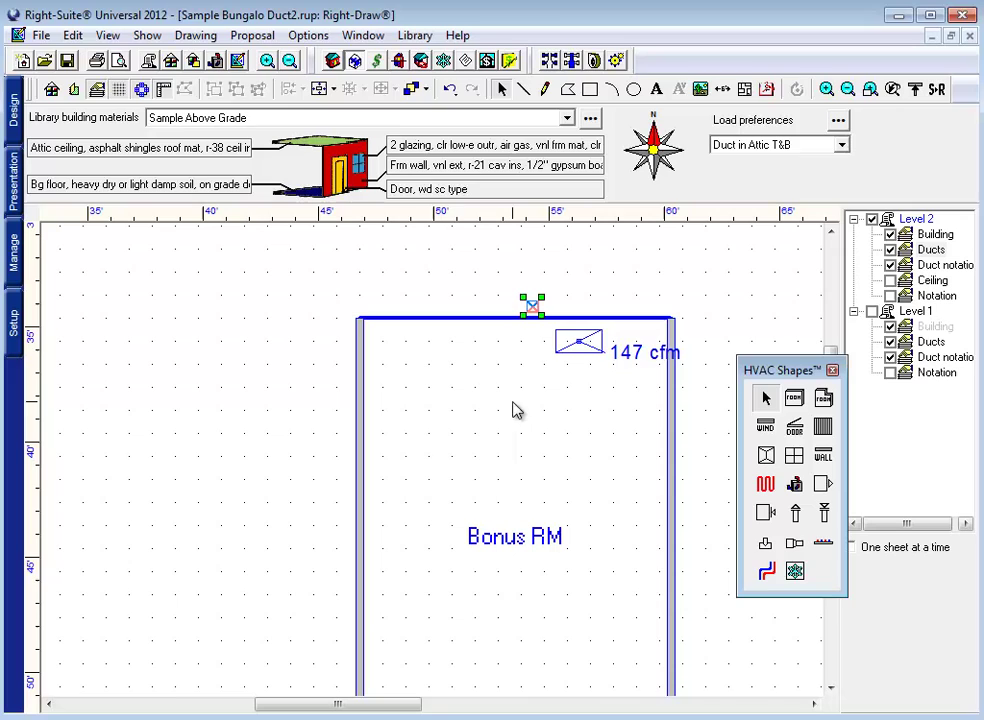
{"action": "scroll", "coordinate": [455, 334], "scroll_direction": "down", "scroll_amount": 1}
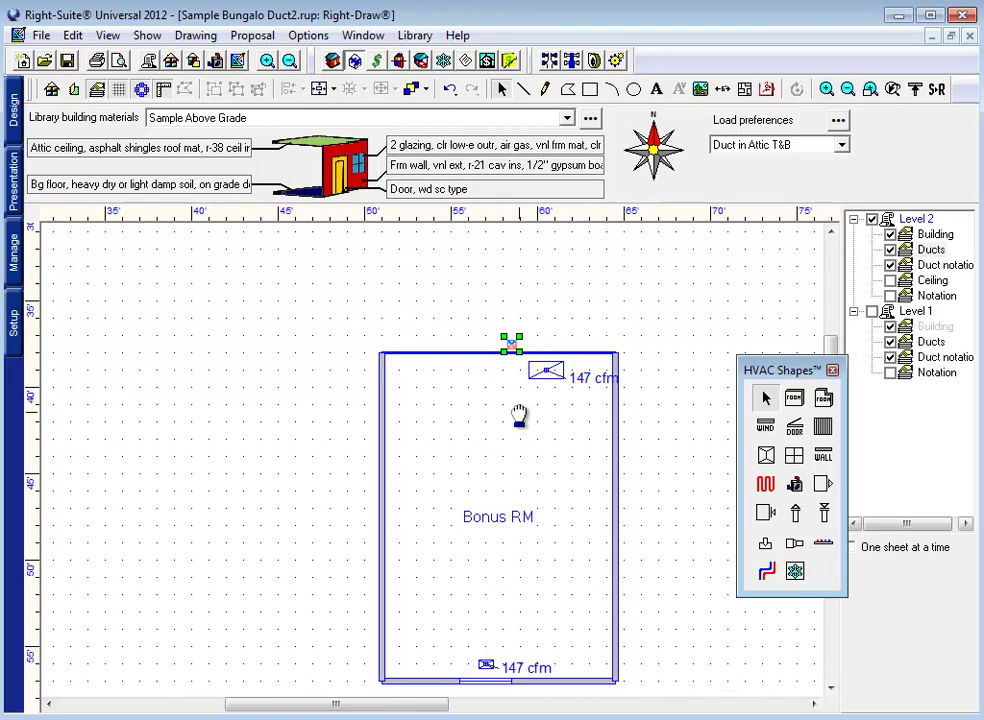
{"action": "middle_click_drag", "start_coordinate": [520, 417], "coordinate": [520, 402]}
{"action": "left_click", "coordinate": [805, 518]}
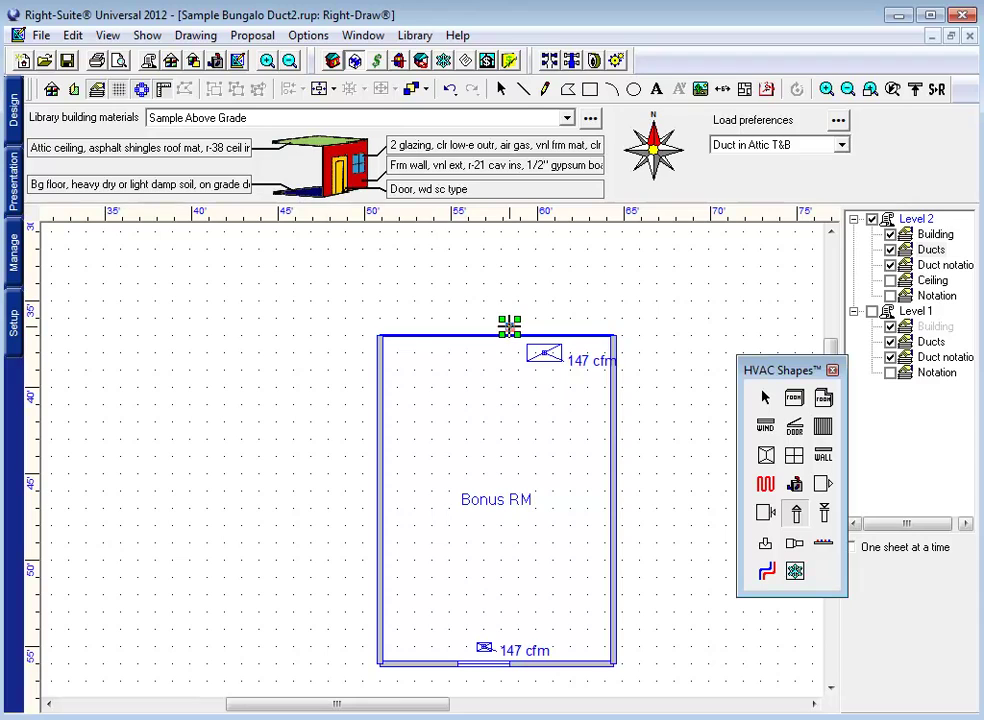
{"action": "left_click", "coordinate": [510, 326]}
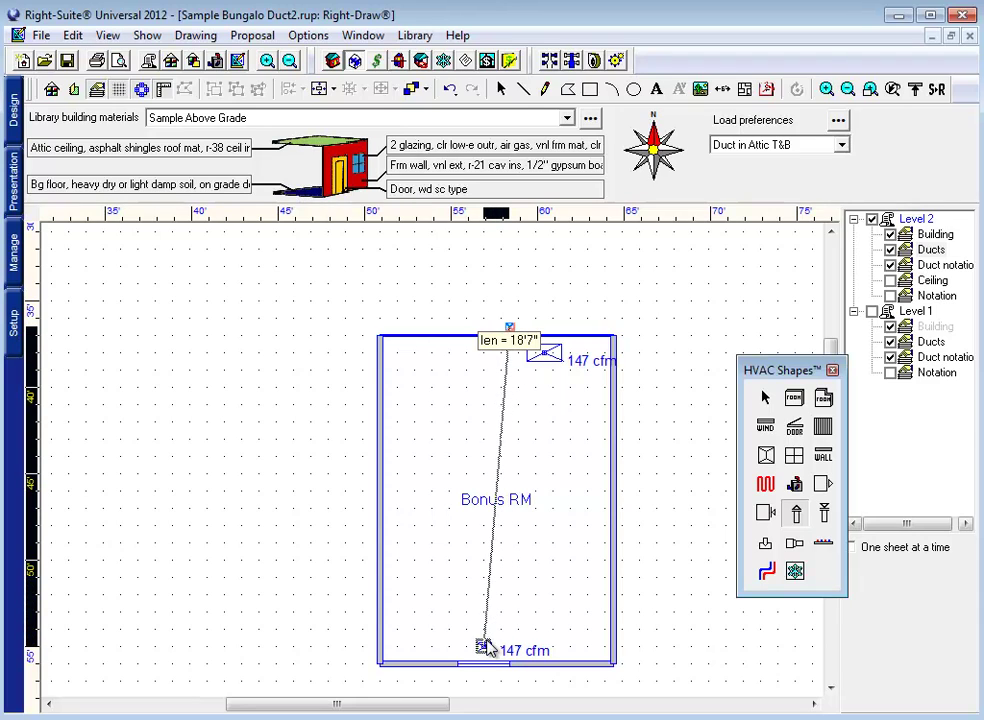
{"action": "left_click", "coordinate": [486, 647]}
{"action": "key", "text": "Escape"}
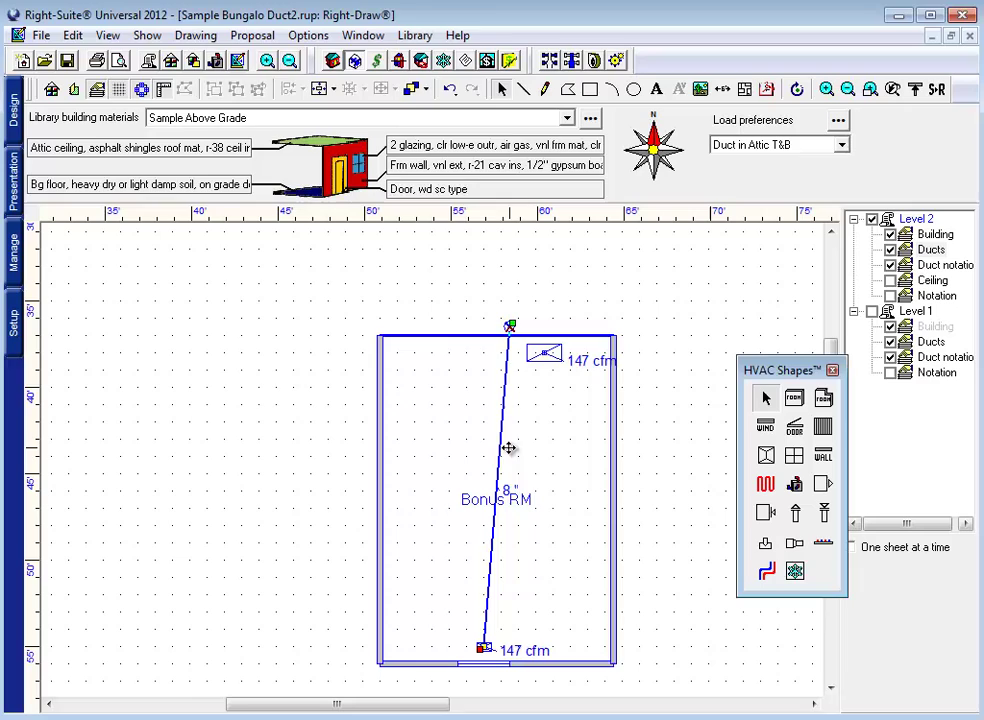
Set the material of the Level 2 Bonus RM supply duct to Round flexible vinyl and close its properties.
{"action": "double_click", "coordinate": [504, 454]}
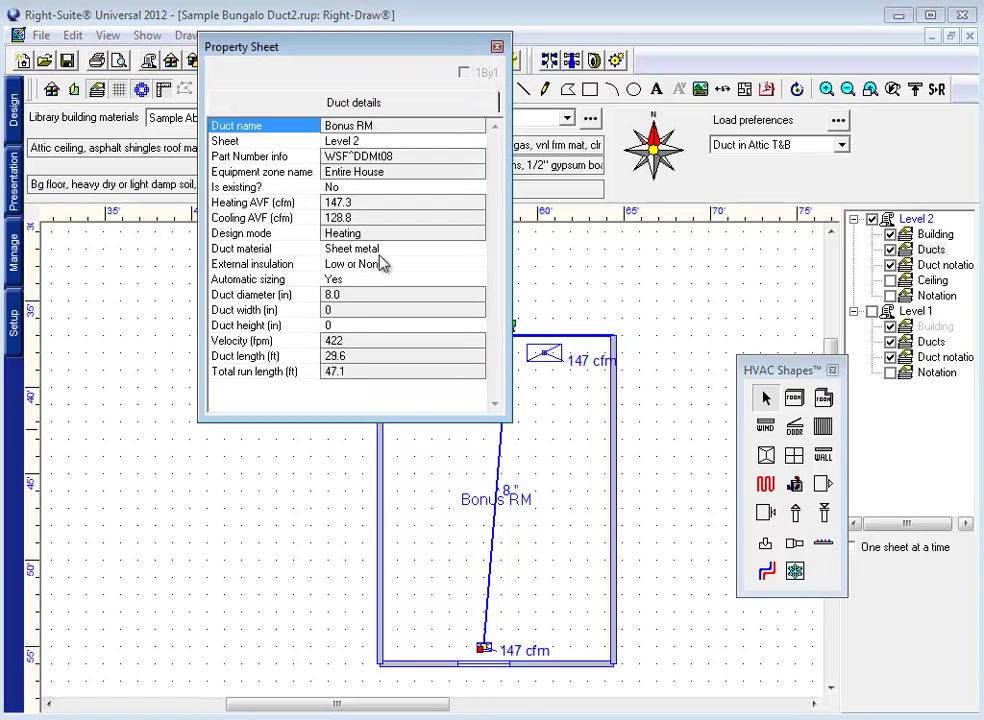
{"action": "left_click", "coordinate": [360, 249]}
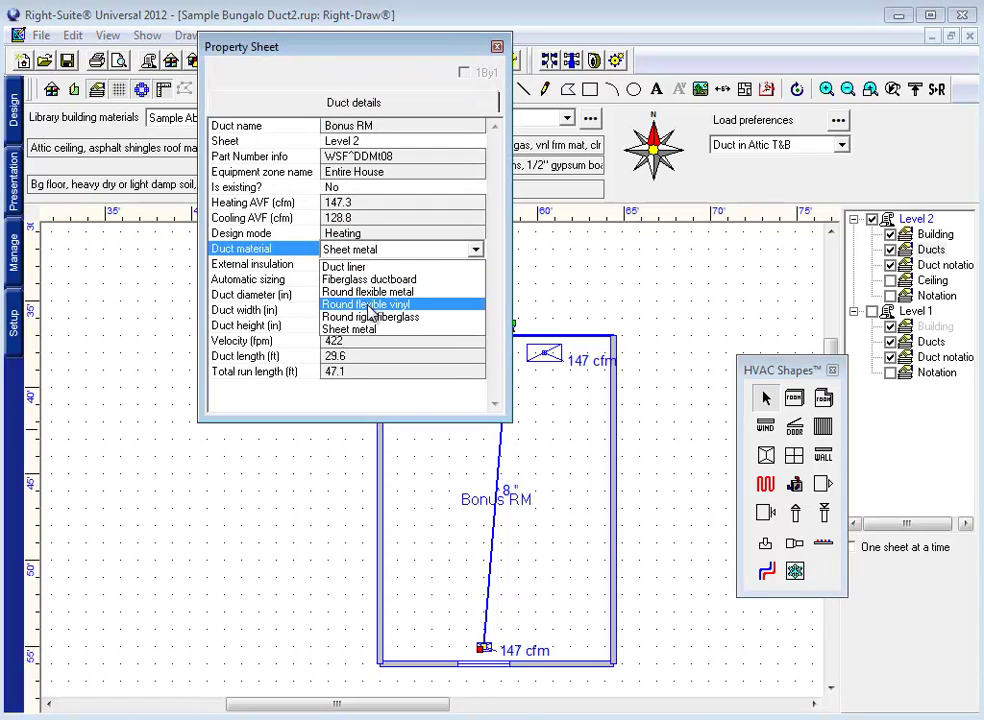
{"action": "left_click", "coordinate": [370, 304]}
{"action": "left_click", "coordinate": [274, 263]}
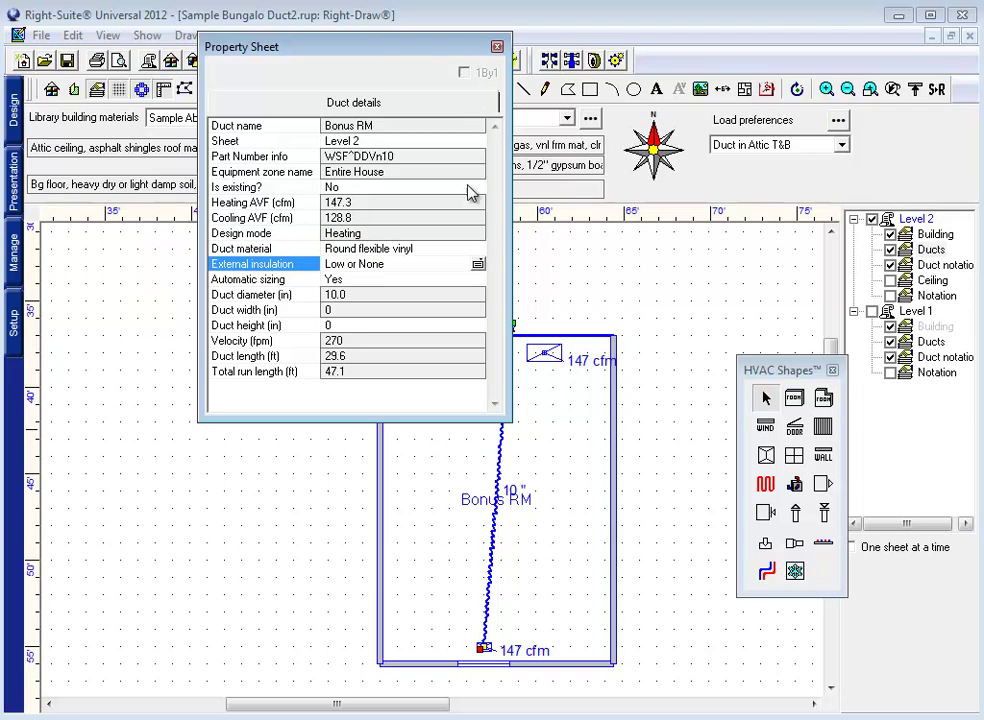
{"action": "left_click", "coordinate": [497, 46]}
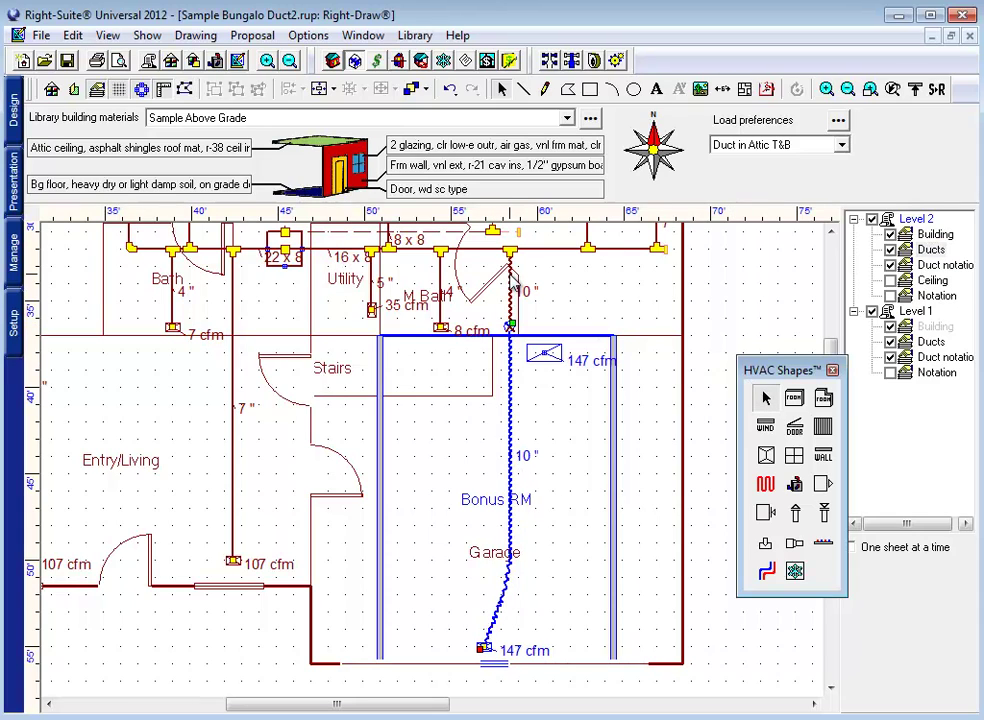
Make the Level 1 branch duct feeding the riser start a new trunk and set its material to Sheet metal.
{"action": "double_click", "coordinate": [511, 288]}
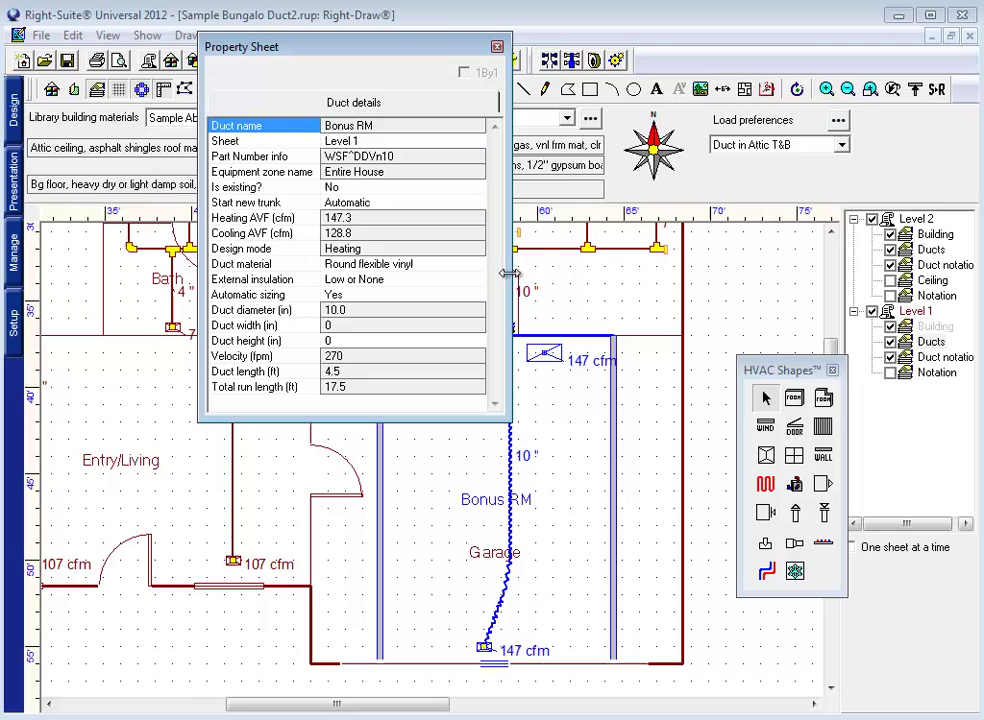
{"action": "left_click", "coordinate": [252, 204]}
{"action": "left_click", "coordinate": [366, 204]}
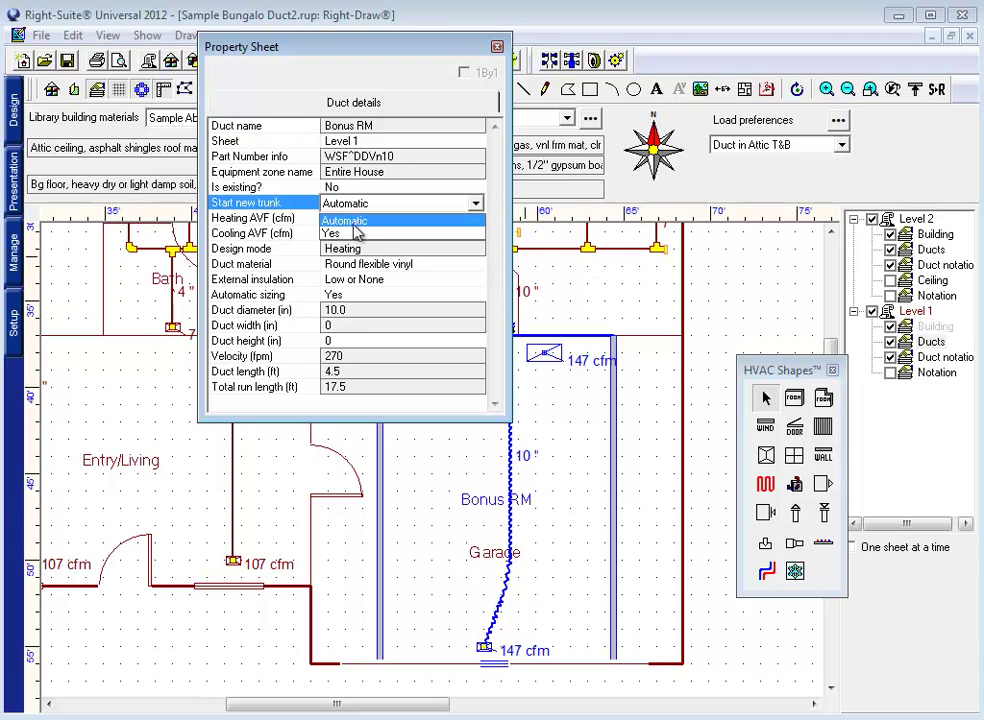
{"action": "left_click", "coordinate": [332, 230]}
{"action": "left_click", "coordinate": [363, 266]}
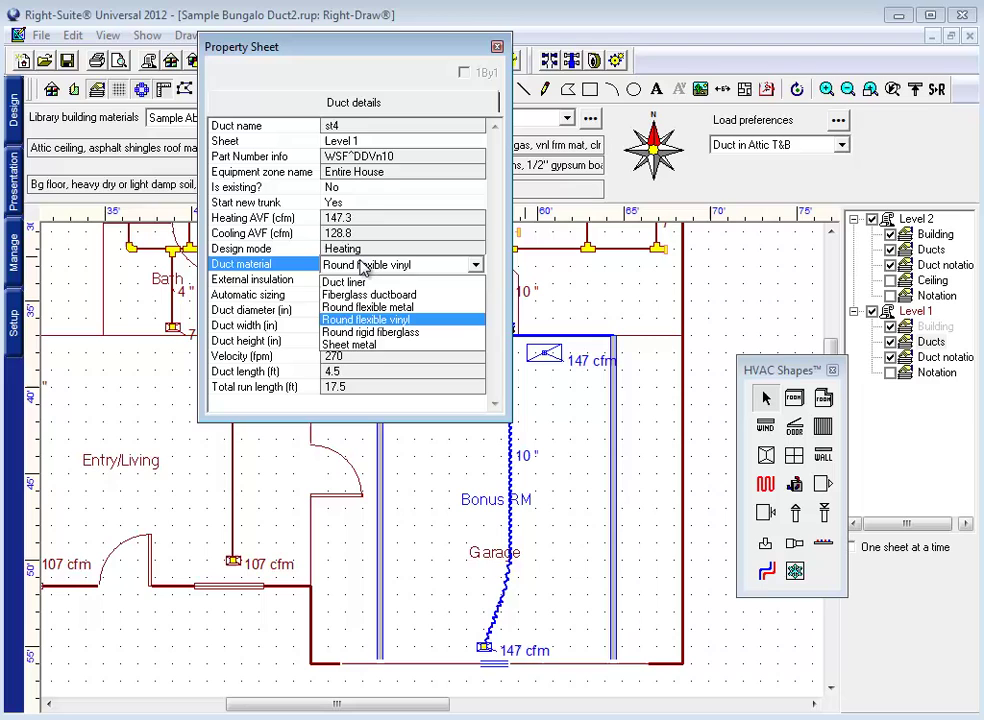
{"action": "left_click", "coordinate": [356, 346]}
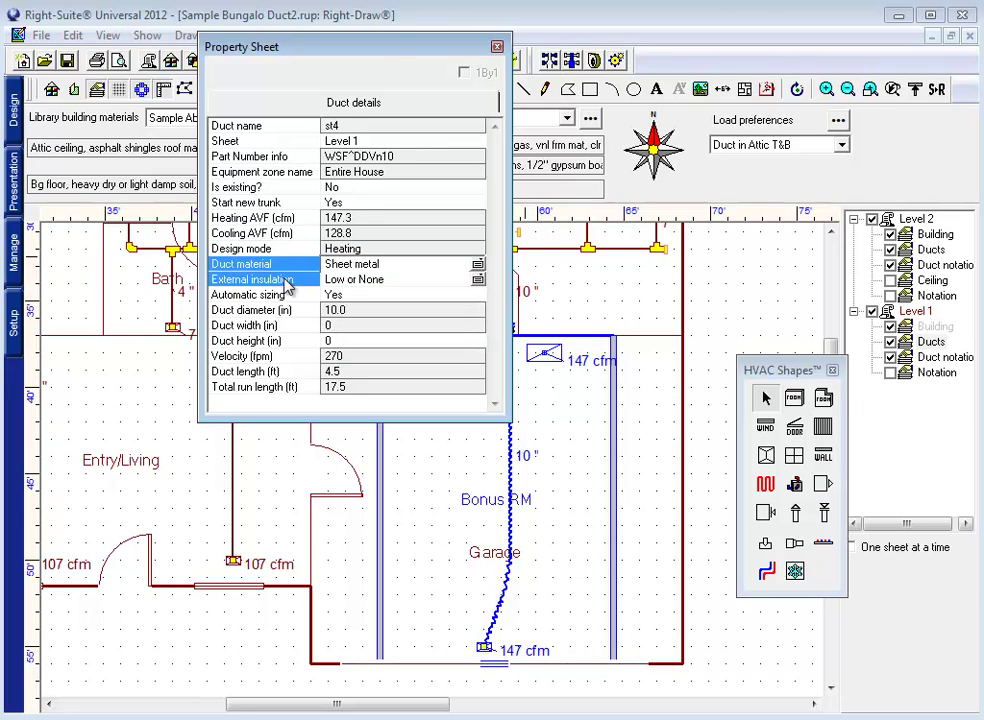
{"action": "left_click_drag", "start_coordinate": [368, 45], "coordinate": [230, 32]}
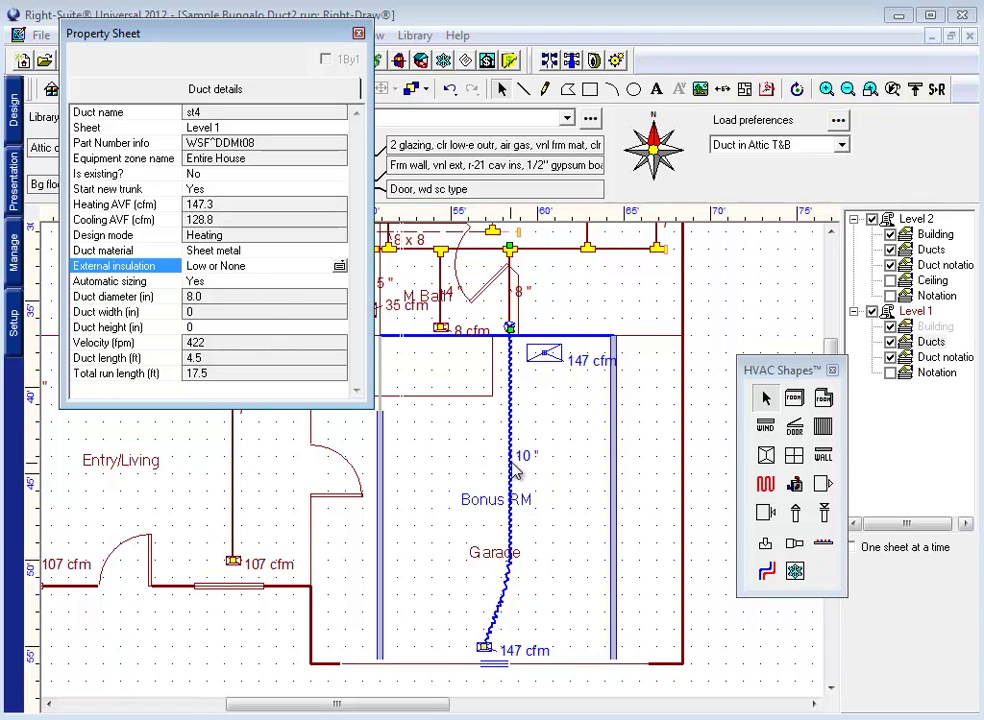
Turn off automatic sizing for the Level 1 branch duct, set its diameter to 10 in and close its properties.
{"action": "left_click", "coordinate": [168, 284]}
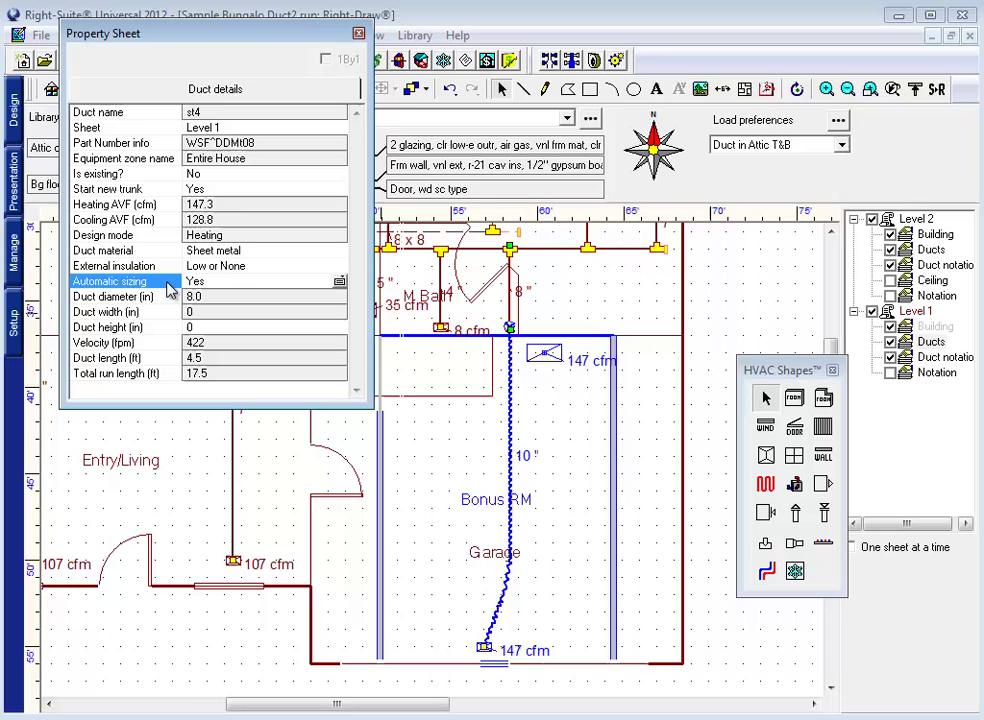
{"action": "left_click", "coordinate": [205, 284]}
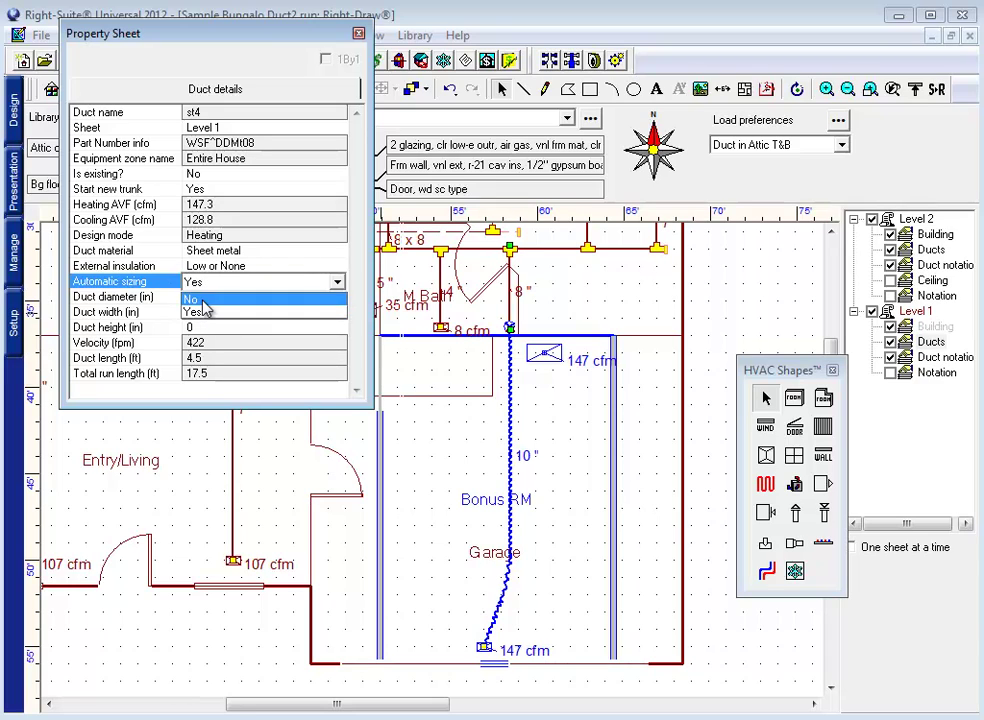
{"action": "left_click", "coordinate": [203, 302]}
{"action": "left_click", "coordinate": [197, 297]}
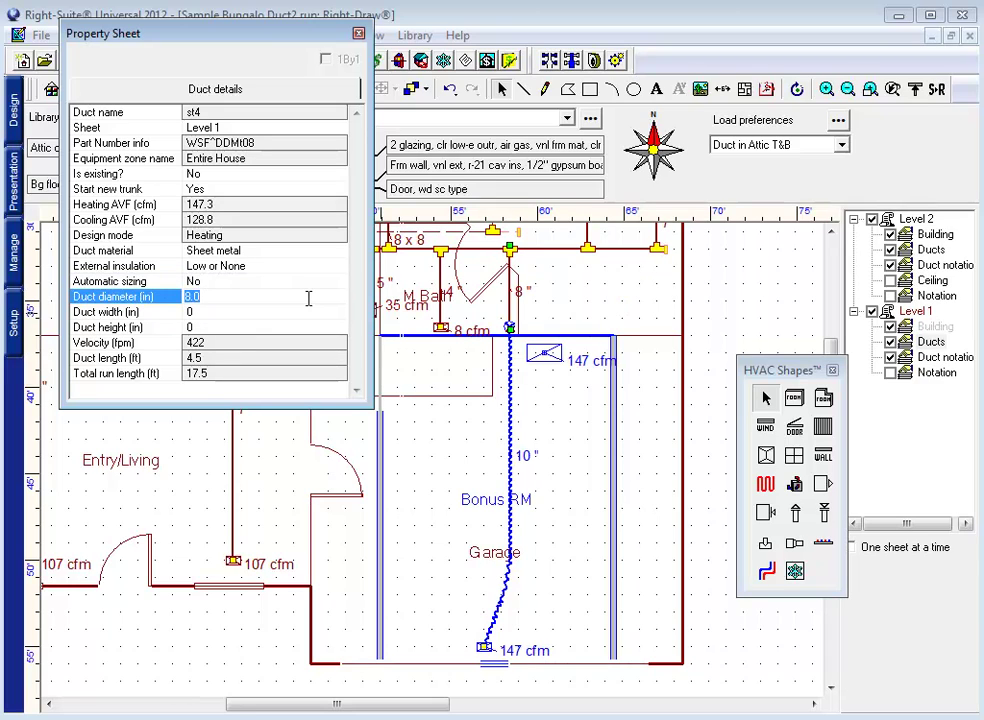
{"action": "type", "text": "10"}
{"action": "left_click", "coordinate": [110, 265]}
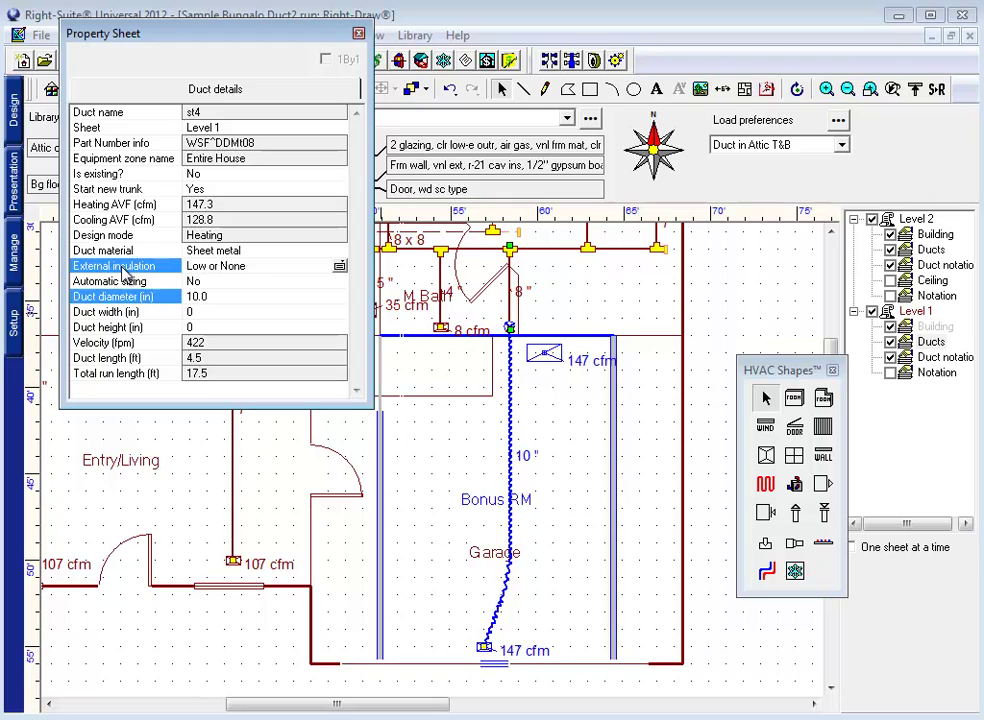
{"action": "left_click", "coordinate": [358, 33]}
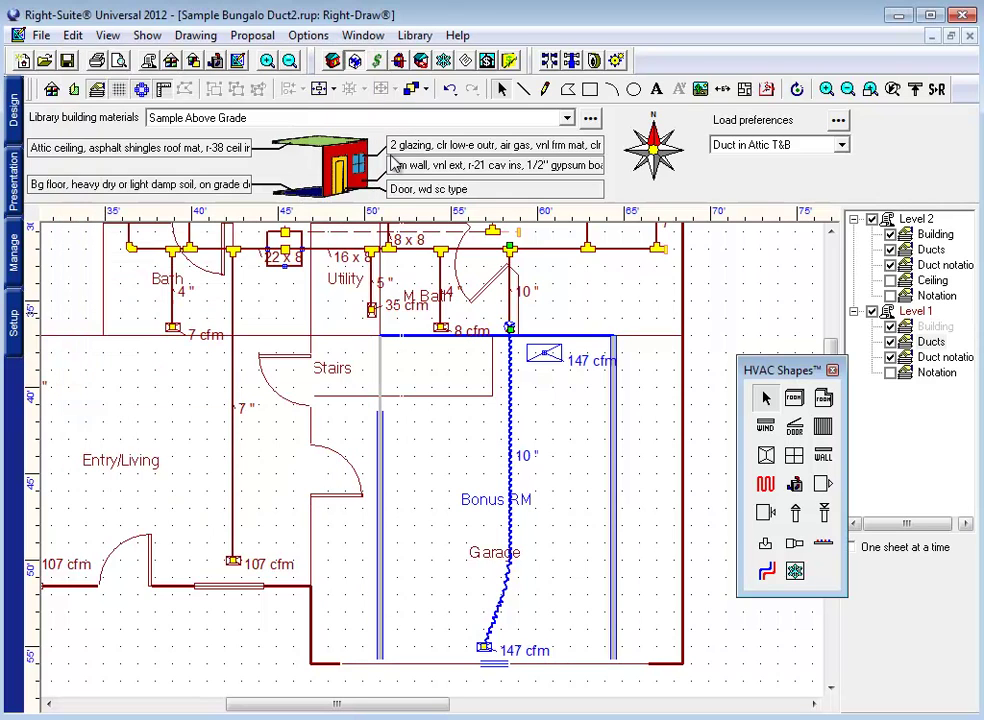
Move the Bonus RM return grille against the wall nearest the trunk and extend the Level 1 return trunk past it.
{"action": "scroll", "coordinate": [560, 320], "scroll_direction": "up", "scroll_amount": 2}
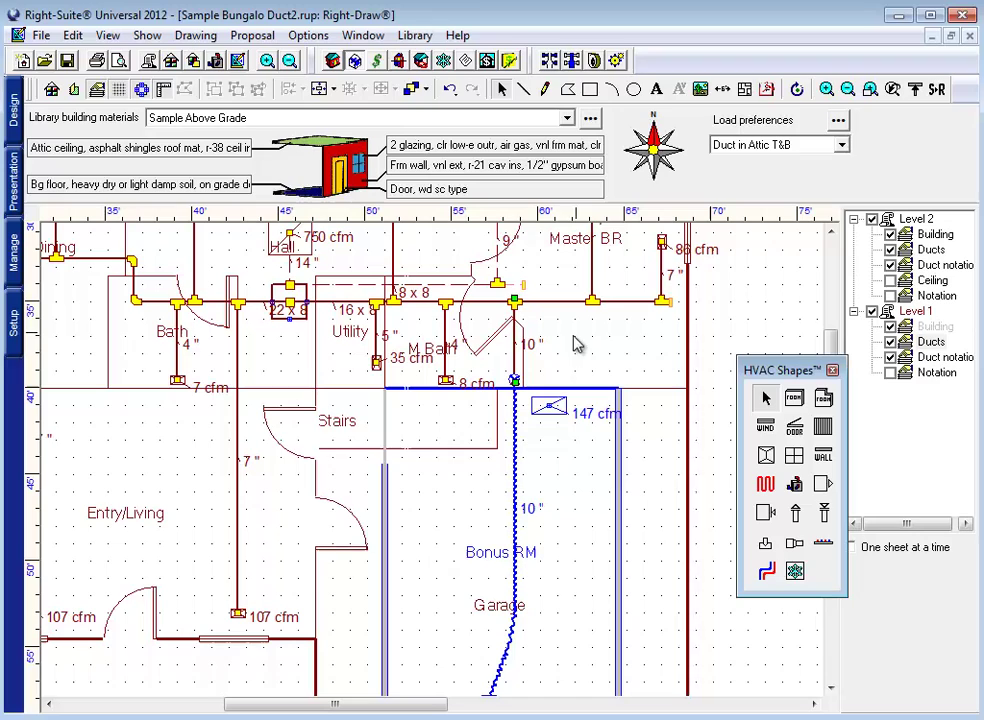
{"action": "left_click", "coordinate": [555, 408]}
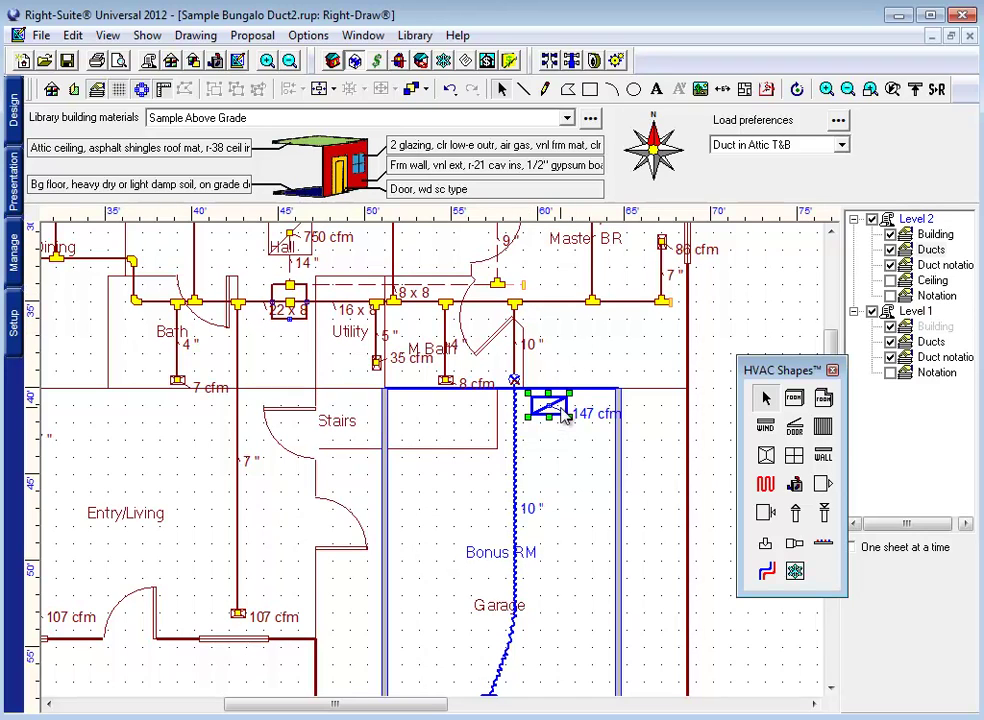
{"action": "mouse_move", "coordinate": [564, 417]}
{"action": "left_mouse_down"}
{"action": "mouse_move", "coordinate": [575, 408]}
{"action": "mouse_move", "coordinate": [568, 403]}
{"action": "left_mouse_up"}
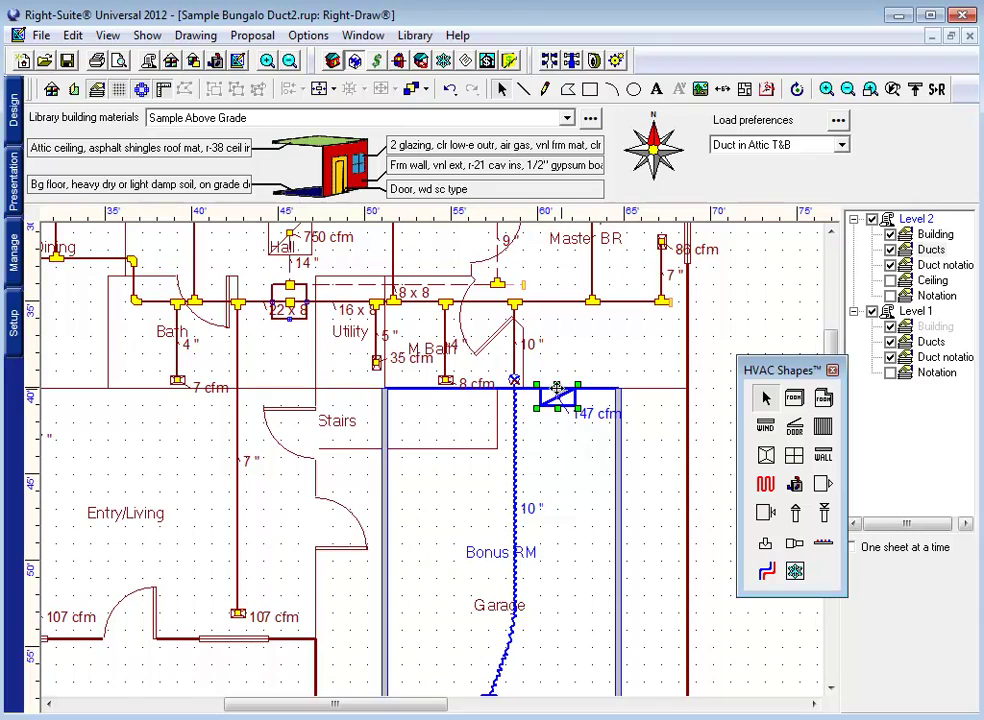
{"action": "left_click_drag", "start_coordinate": [557, 388], "coordinate": [588, 286]}
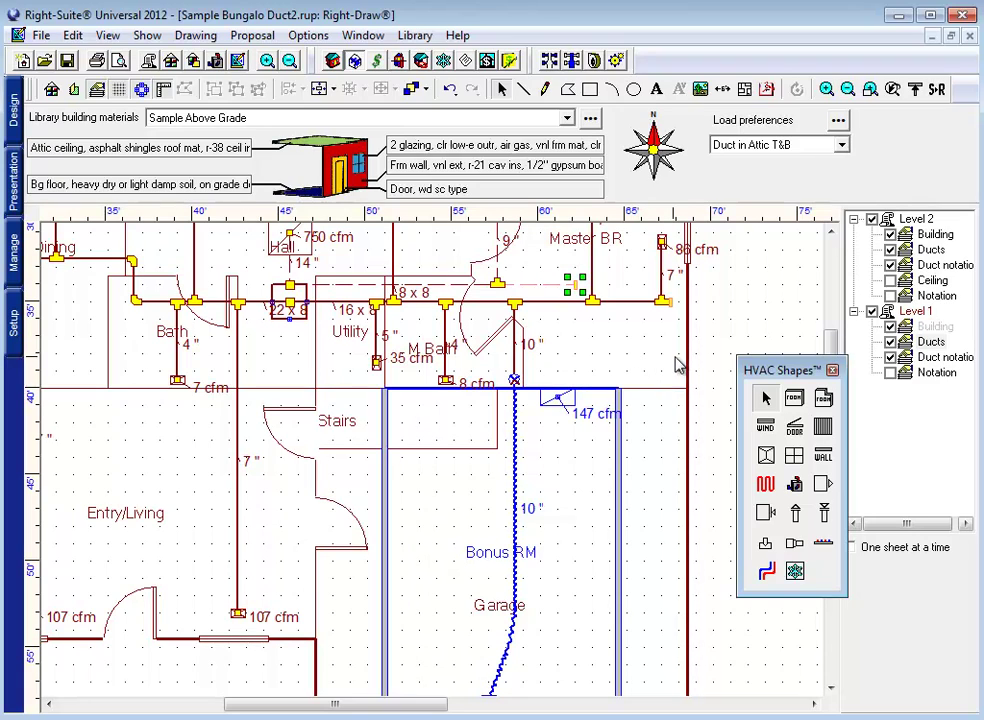
Draw a return duct on the Level 1 Ducts layer from the Bonus RM return grille straight to the extended return trunk.
{"action": "left_click", "coordinate": [824, 510]}
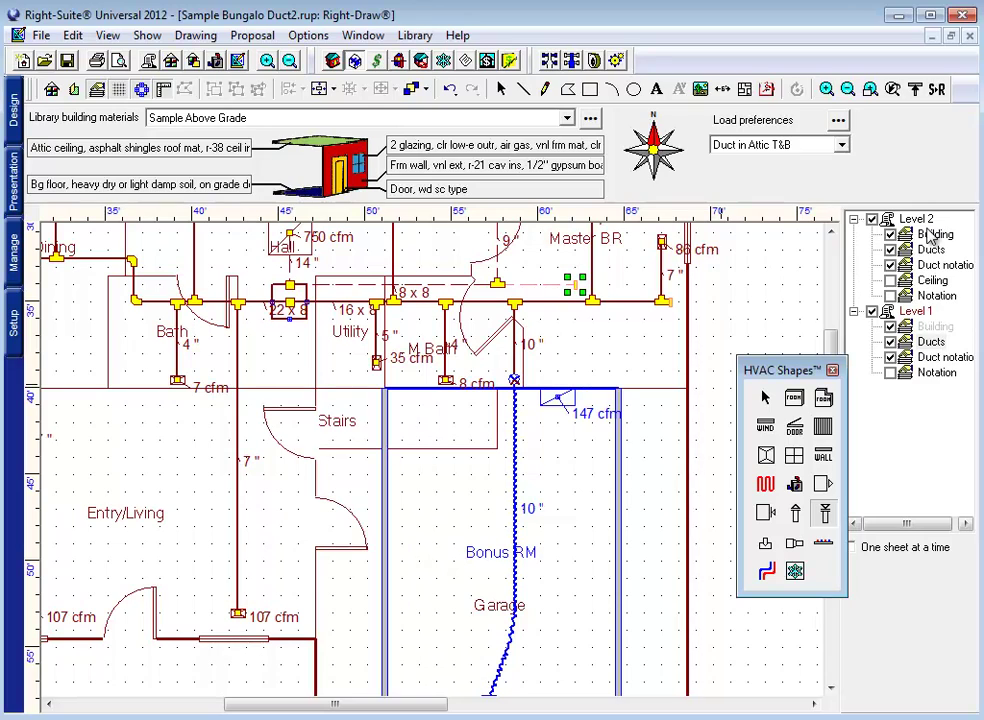
{"action": "left_click", "coordinate": [932, 357]}
{"action": "left_click", "coordinate": [928, 342]}
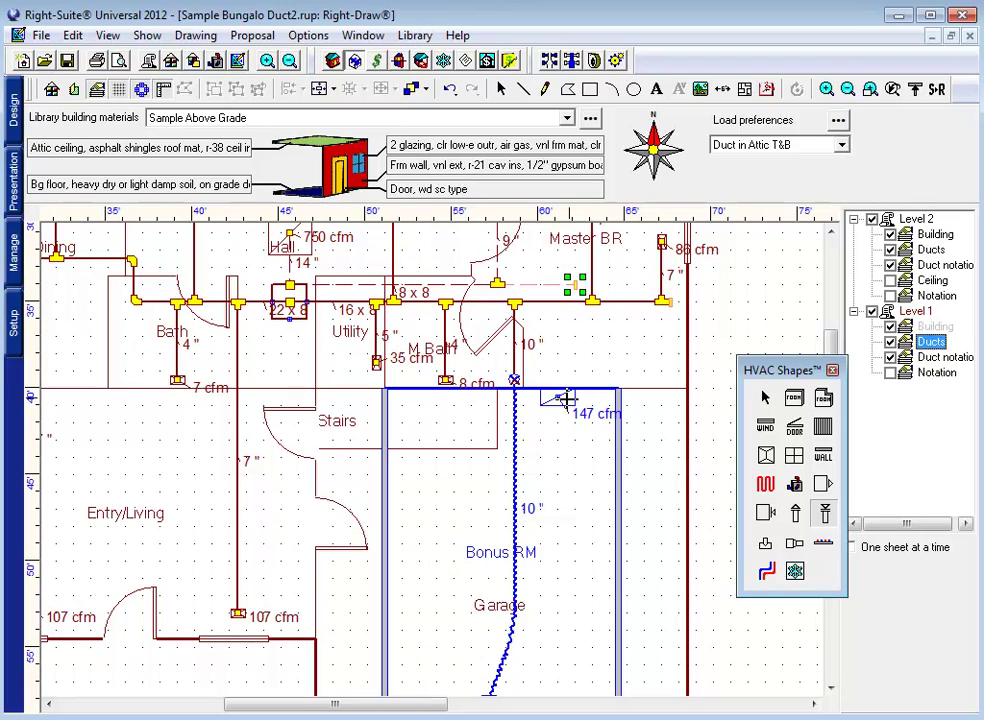
{"action": "left_click_drag", "start_coordinate": [557, 398], "coordinate": [558, 284]}
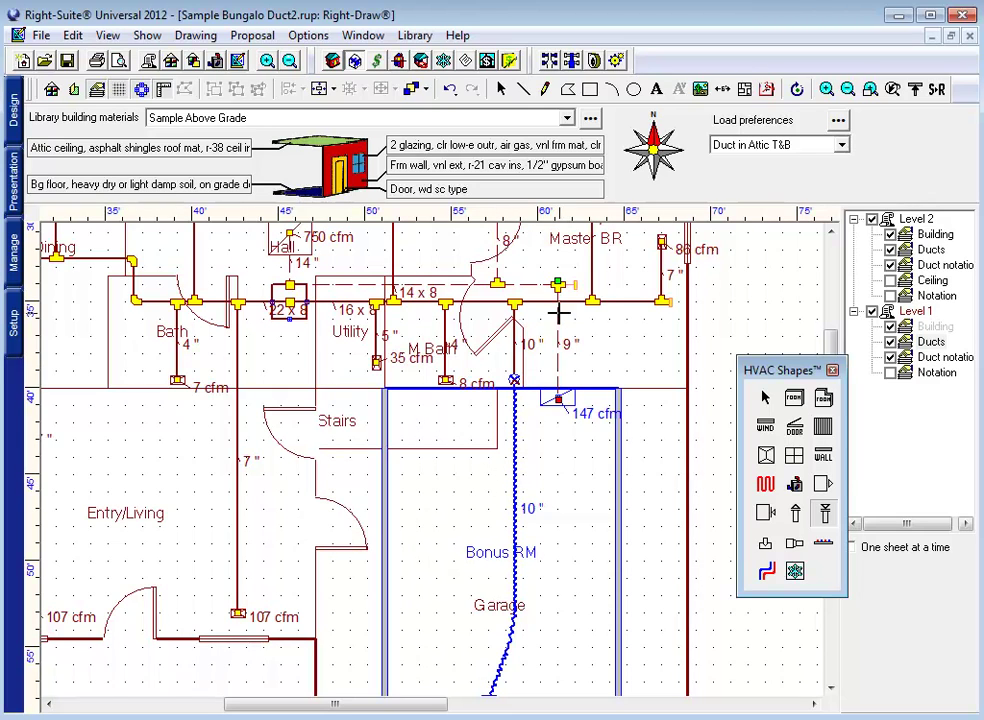
{"action": "scroll", "coordinate": [549, 330], "scroll_direction": "down", "scroll_amount": 1}
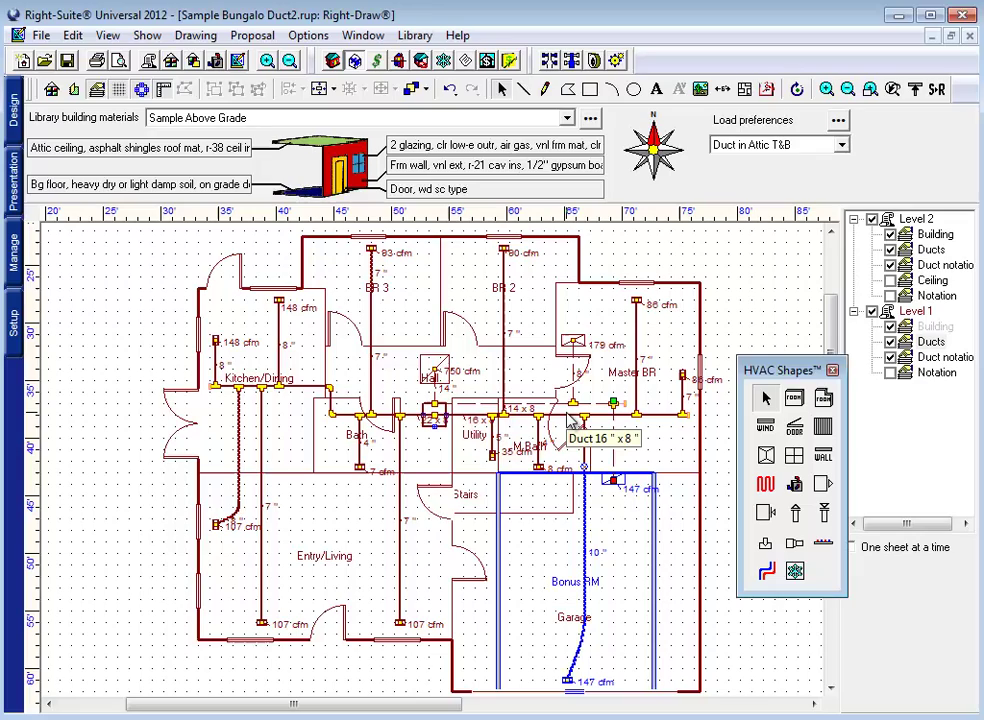